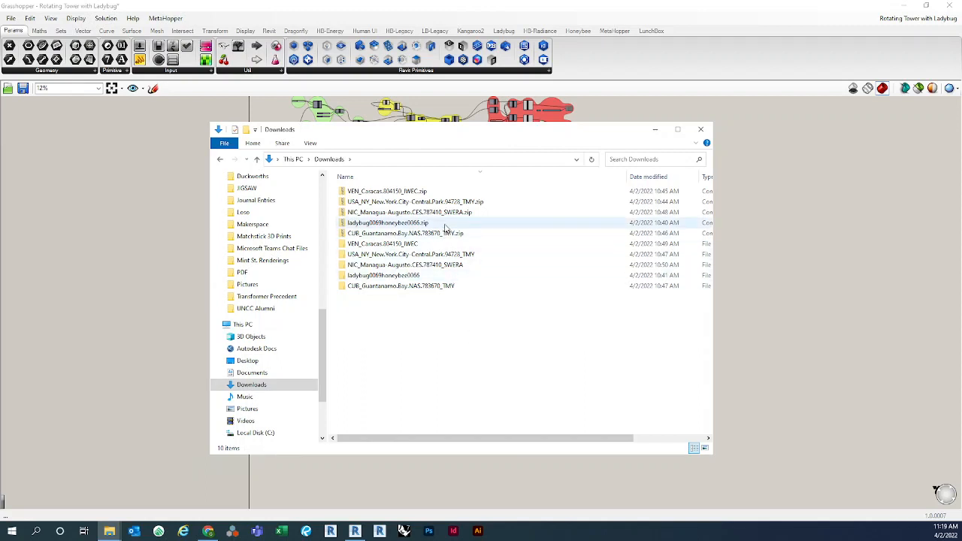
right_click(445, 227)
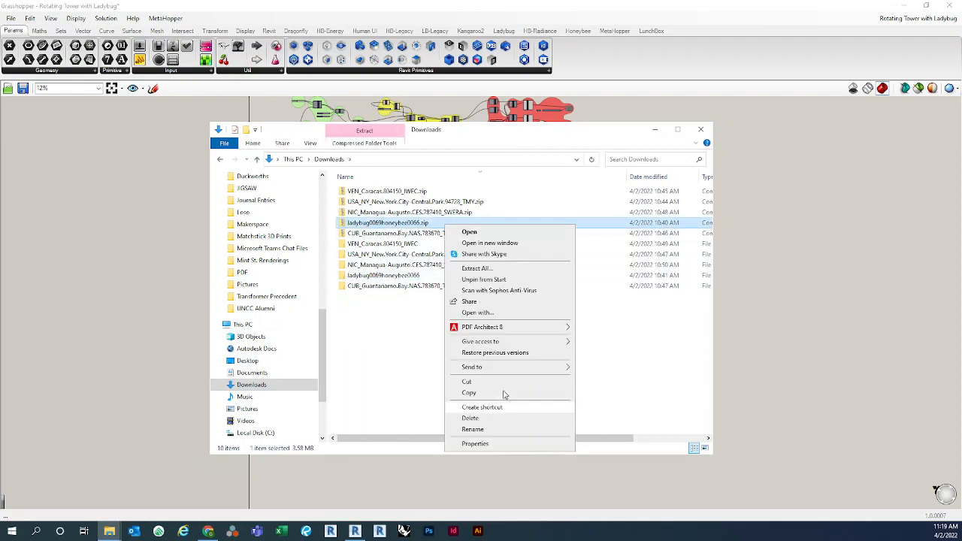
click(495, 269)
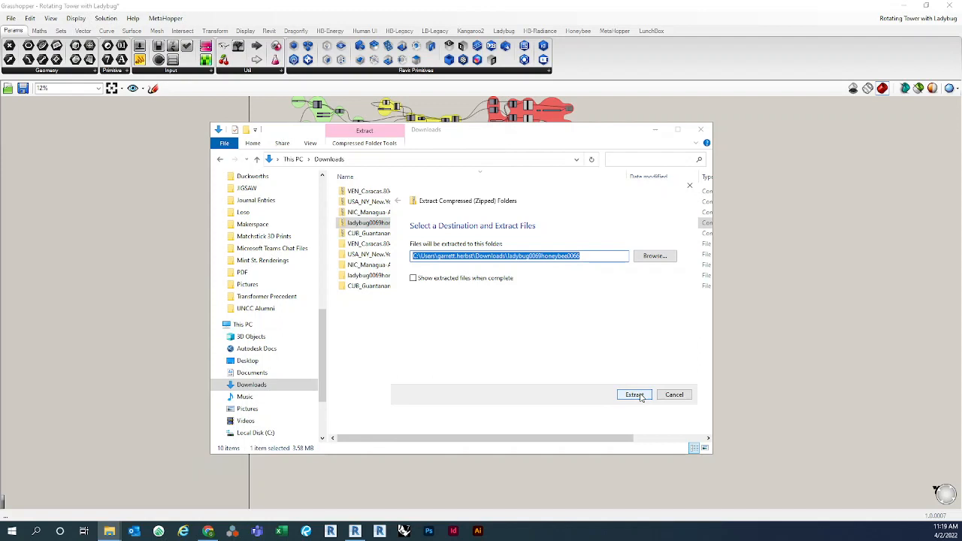
click(674, 394)
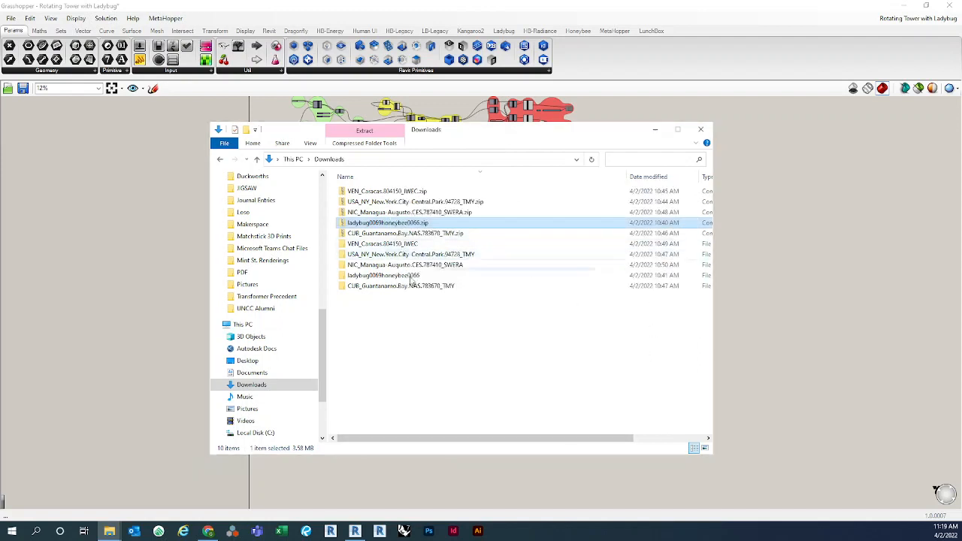
Look through the honeybee folder inside ladybug0069honeybee0066.zip and return to the Downloads folder.
click(411, 278)
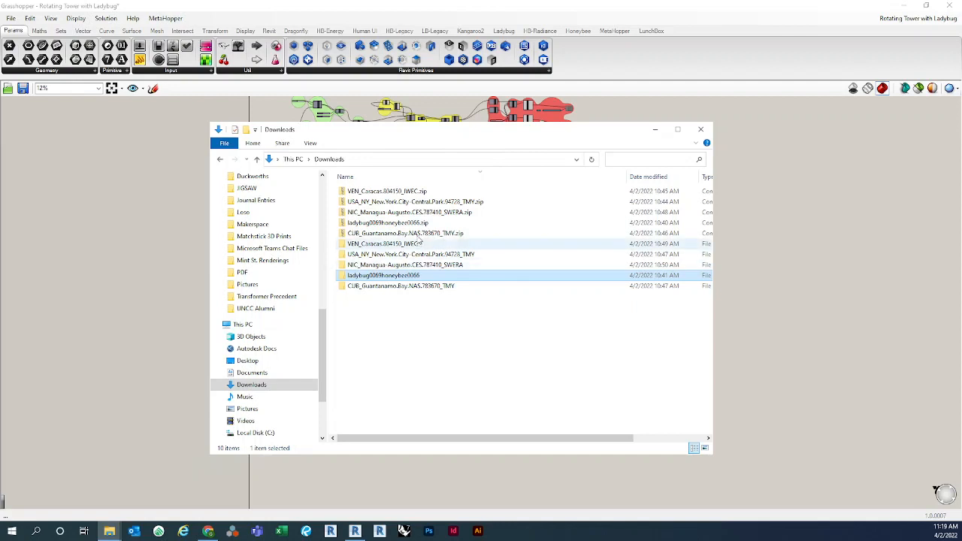
double_click(390, 222)
double_click(393, 193)
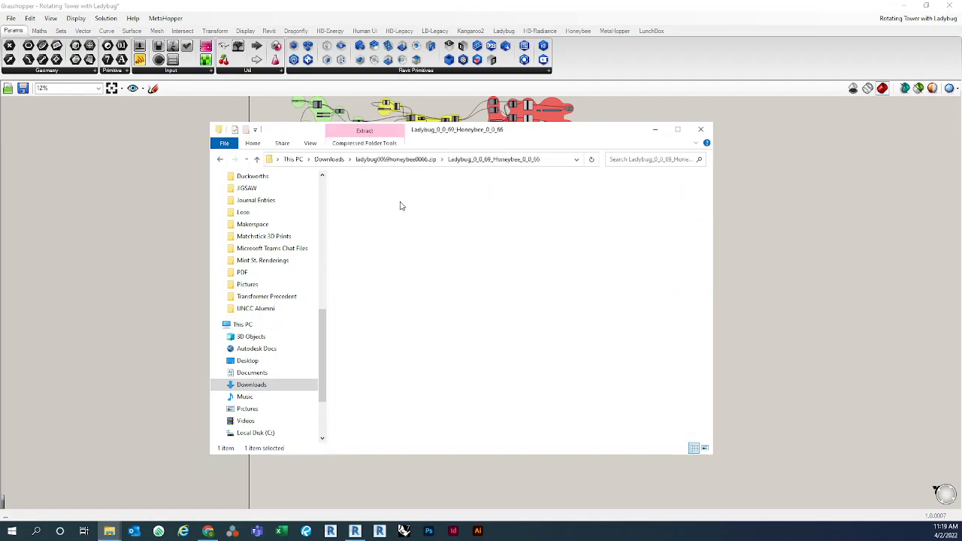
double_click(421, 202)
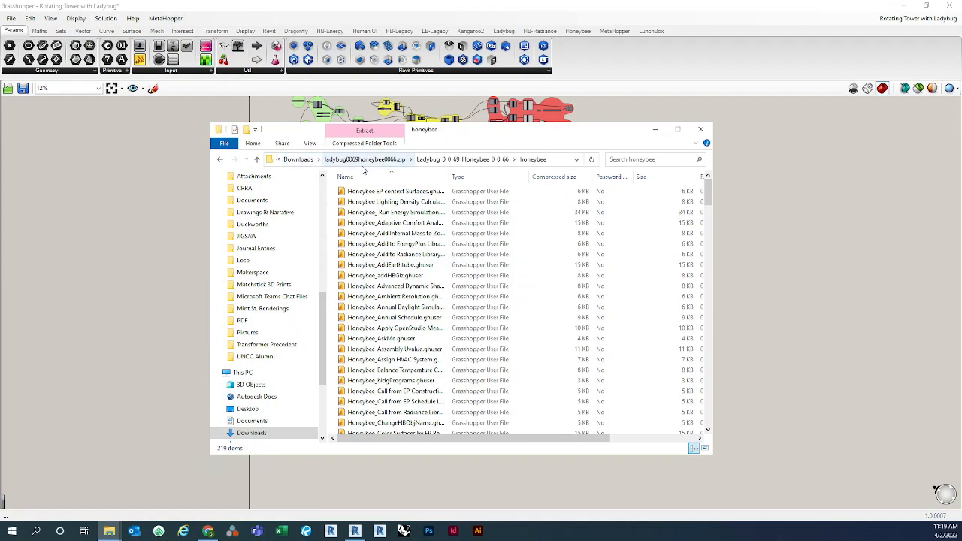
click(298, 159)
click(460, 347)
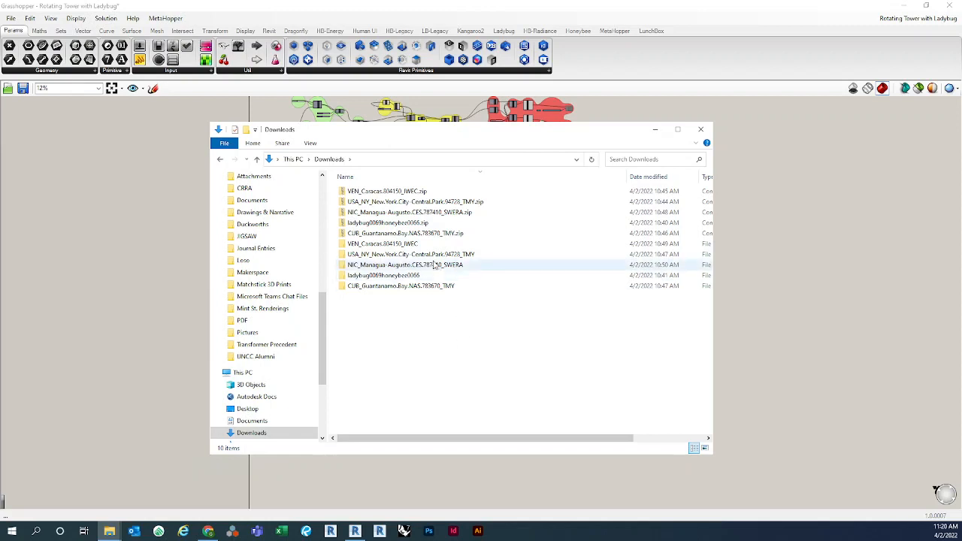
Look inside the gha subfolder of the extracted ladybug0069honeybee0066 folder and go back to Ladybug_0_0_69_Honeybee_0_0_66.
click(422, 225)
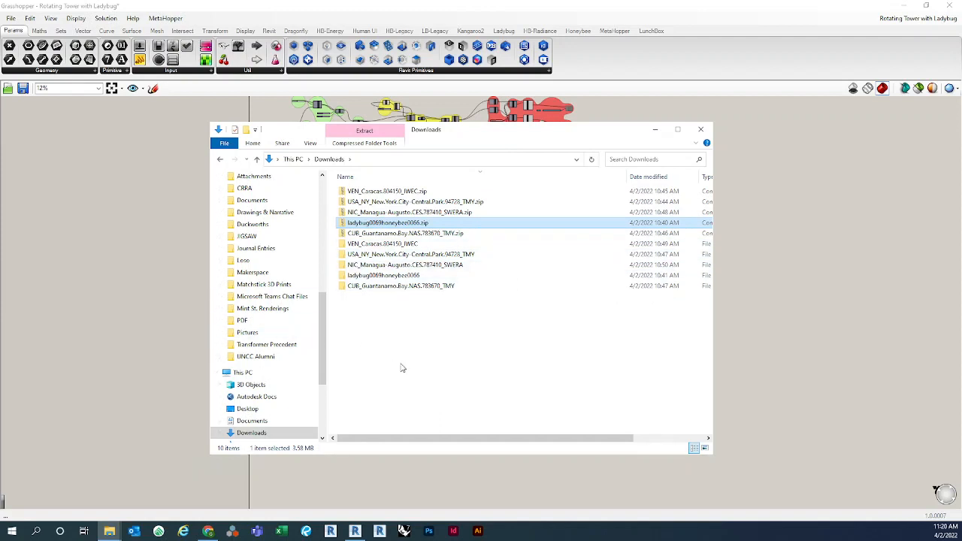
click(456, 358)
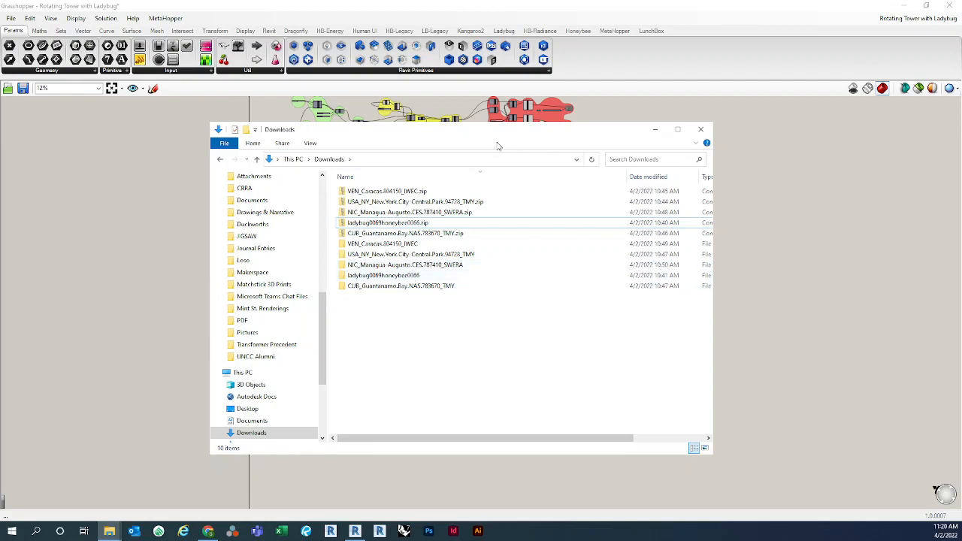
drag(499, 130, 595, 126)
double_click(531, 275)
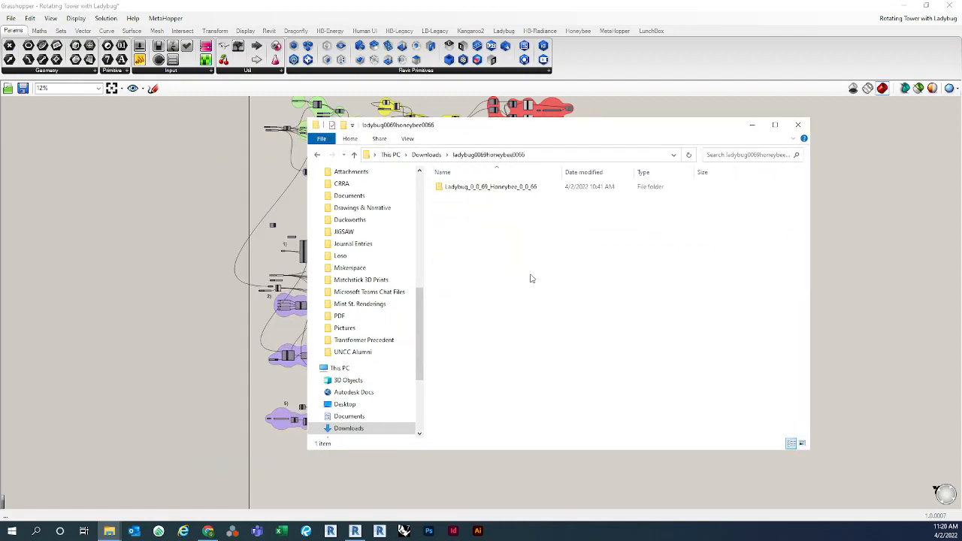
double_click(470, 187)
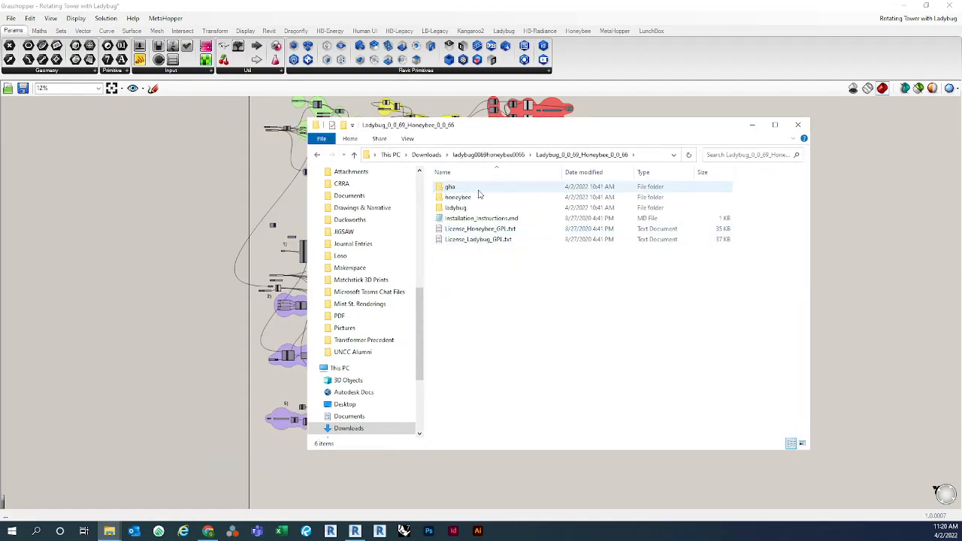
double_click(454, 187)
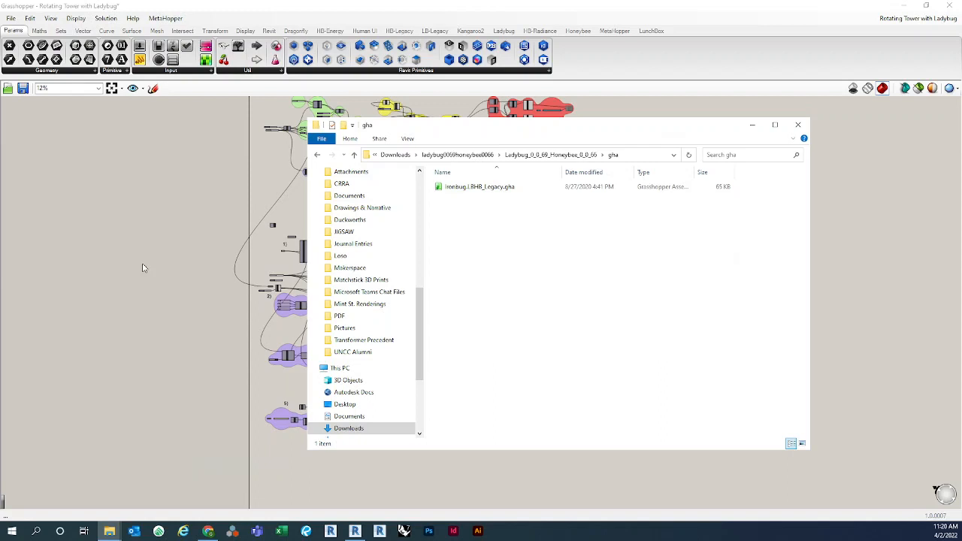
drag(671, 127, 706, 124)
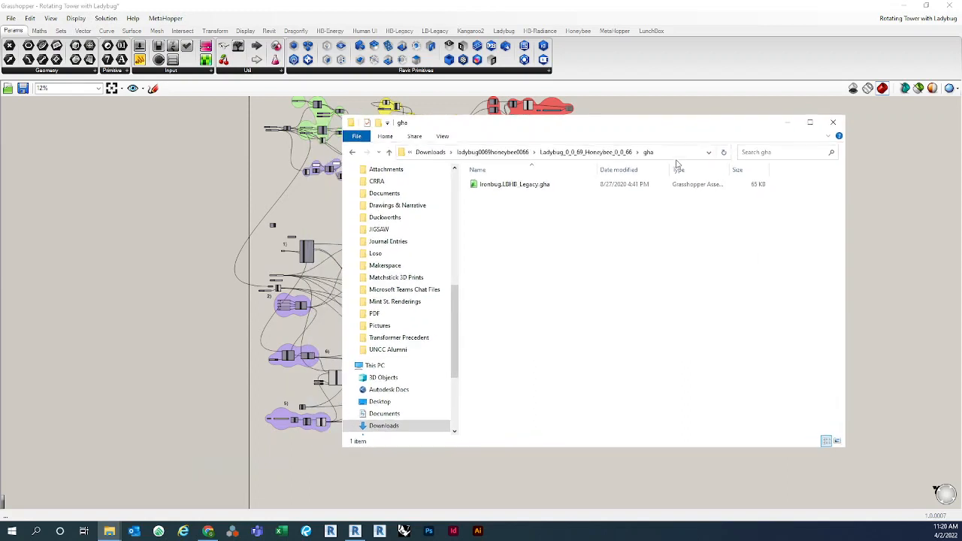
click(585, 151)
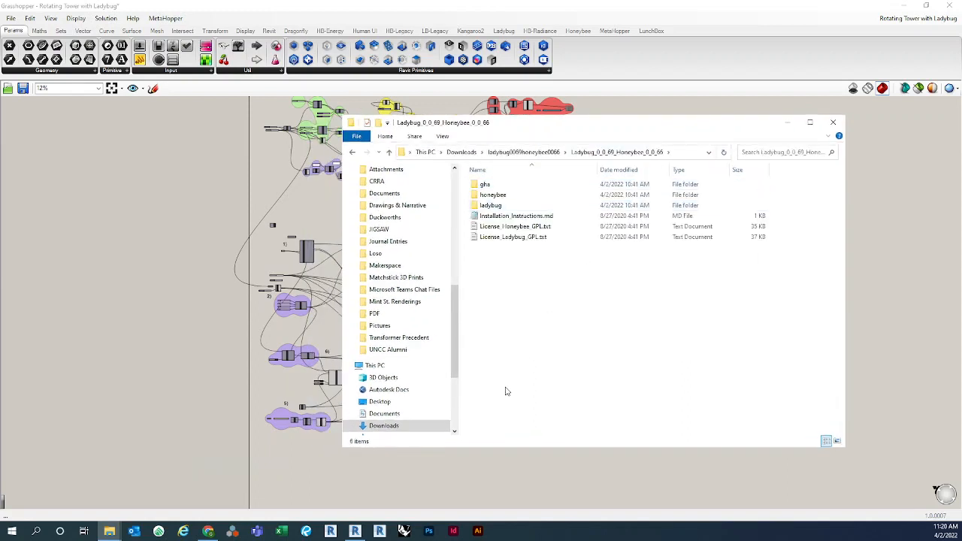
Switch to Chrome to check the parametricbydesign.com plugin installation page, then minimize the browser.
click(187, 344)
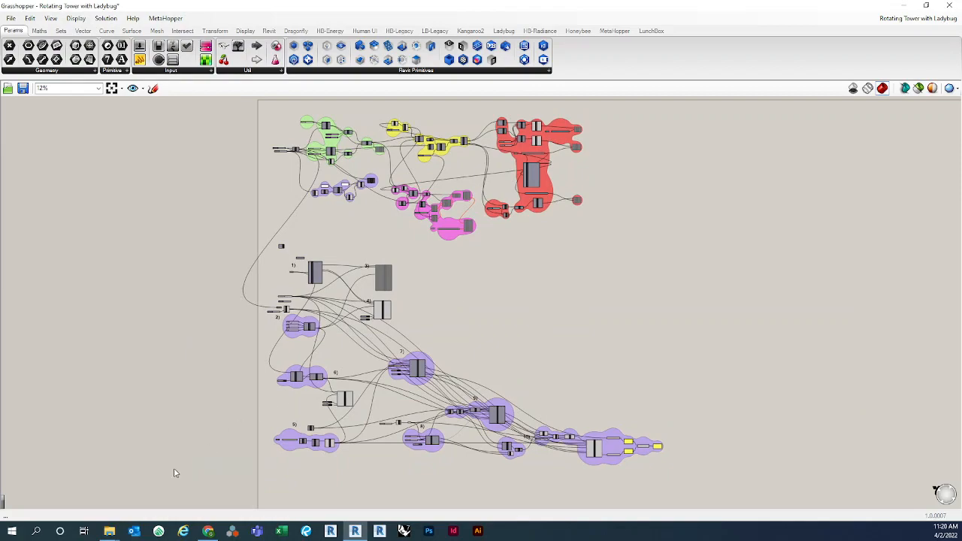
click(208, 530)
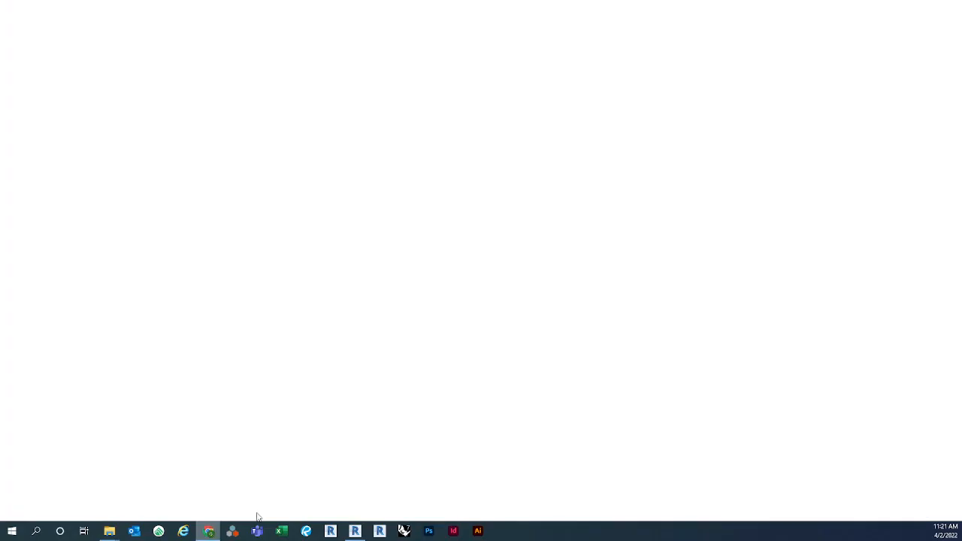
click(188, 12)
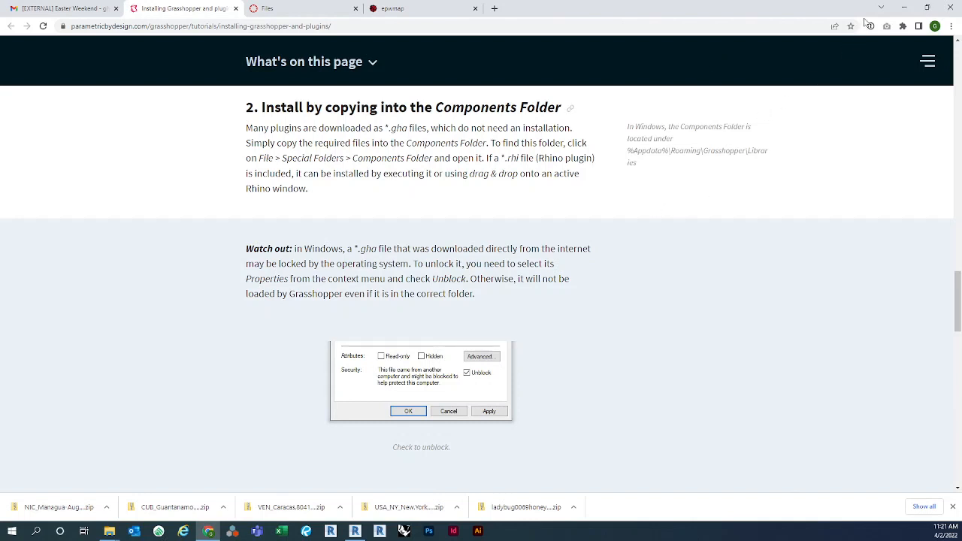
click(905, 9)
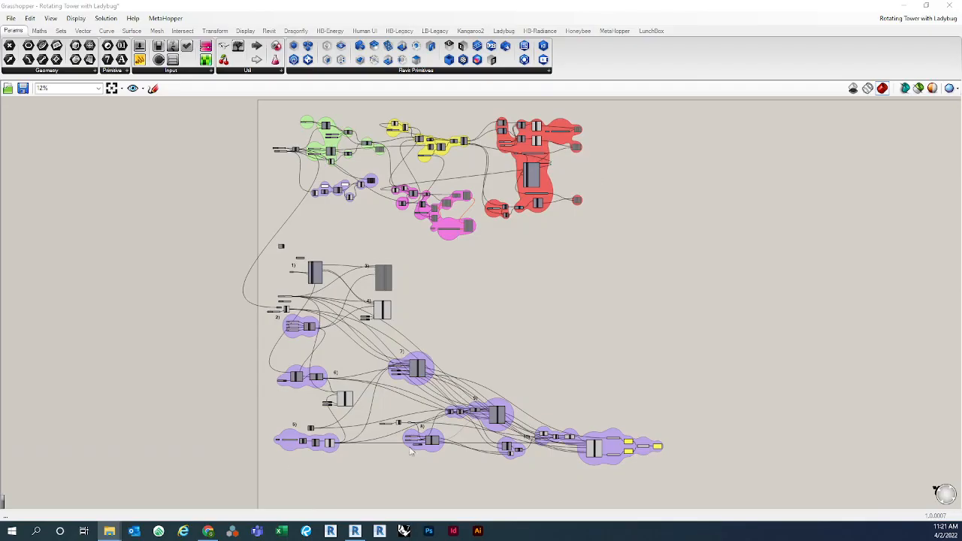
Return to the Ladybug_0_0_69_Honeybee_0_0_66 folder in File Explorer and inspect the properties of the gha folder.
mouse_move(112, 532)
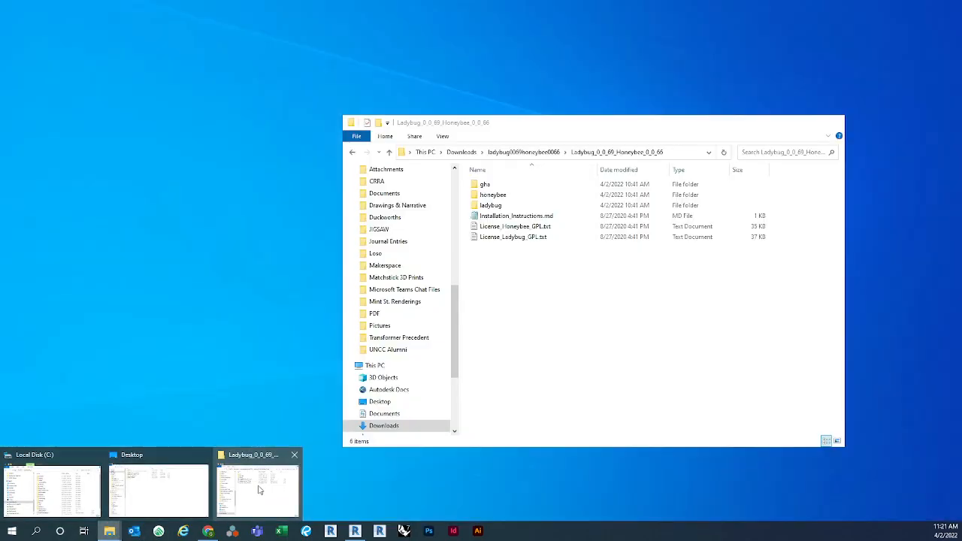
click(258, 489)
drag(514, 132, 460, 130)
right_drag(451, 187, 438, 202)
click(445, 187)
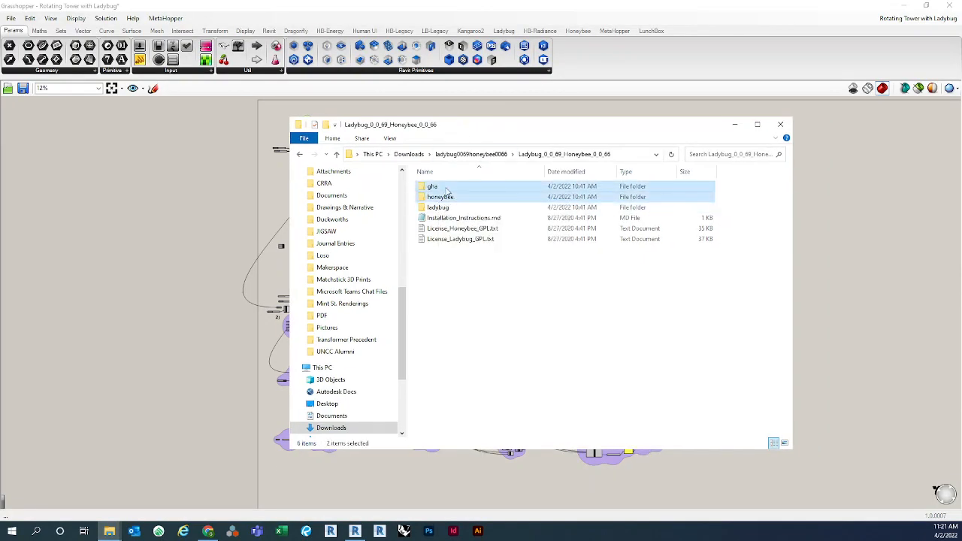
right_click(445, 188)
click(492, 386)
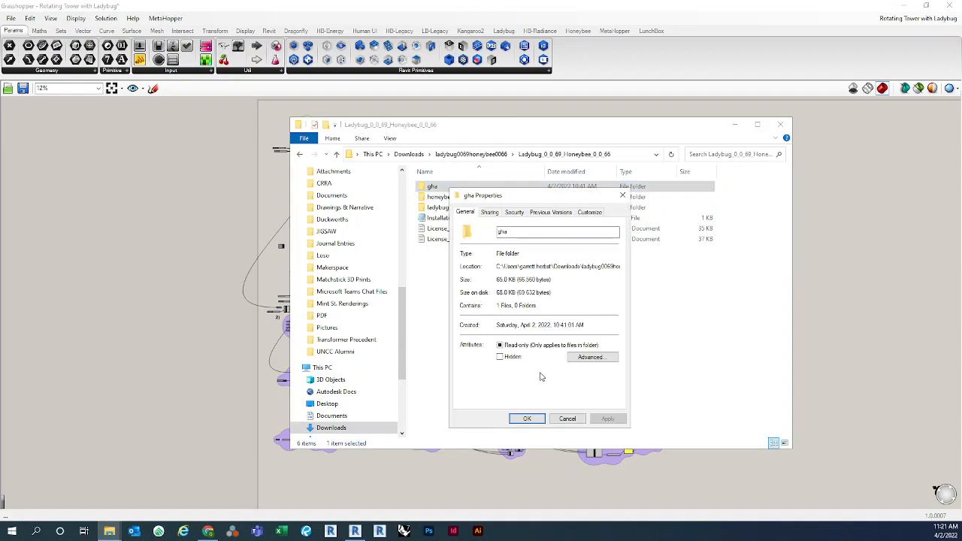
drag(556, 196, 461, 149)
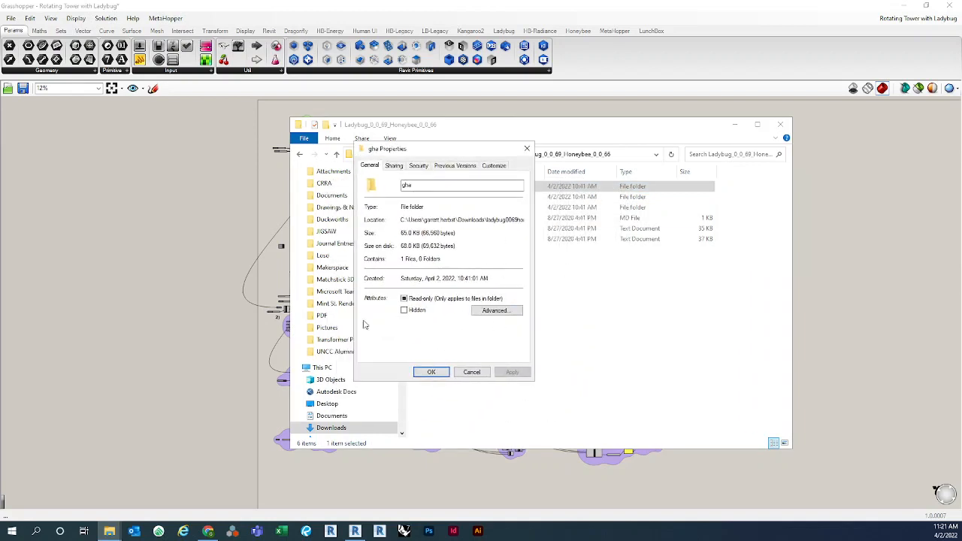
Switch to Chrome and review the instructions on copying plugins into the Components Folder and unblocking gha files.
click(208, 531)
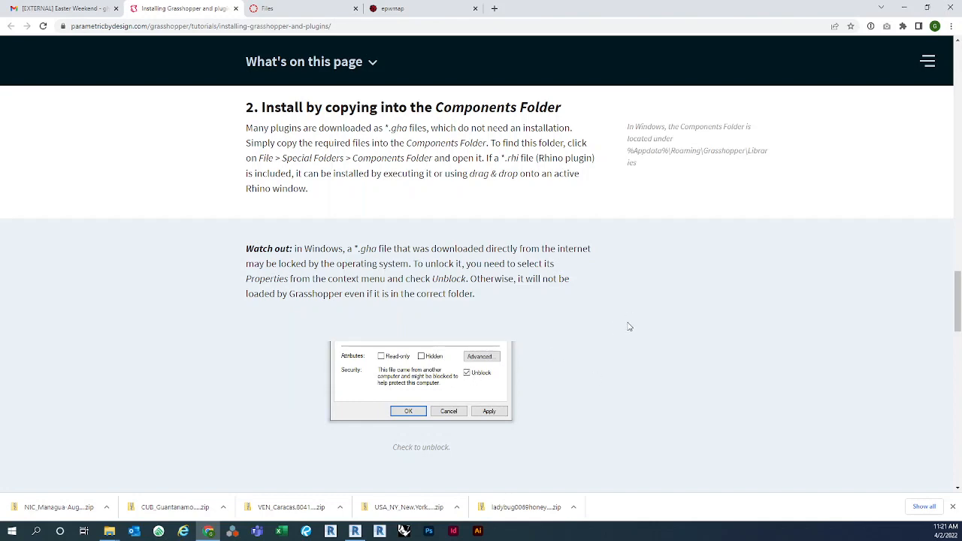
scroll(649, 276, down, 3)
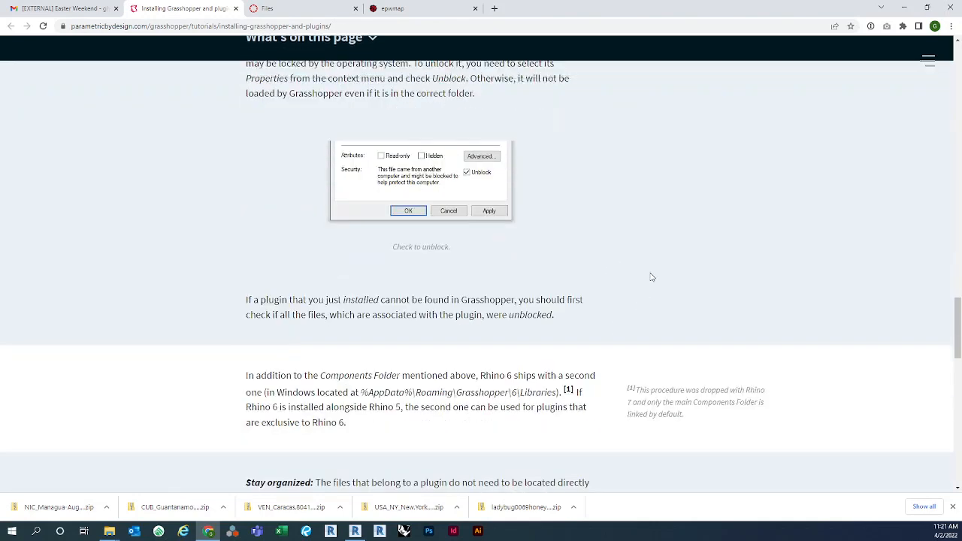
scroll(652, 277, up, 2)
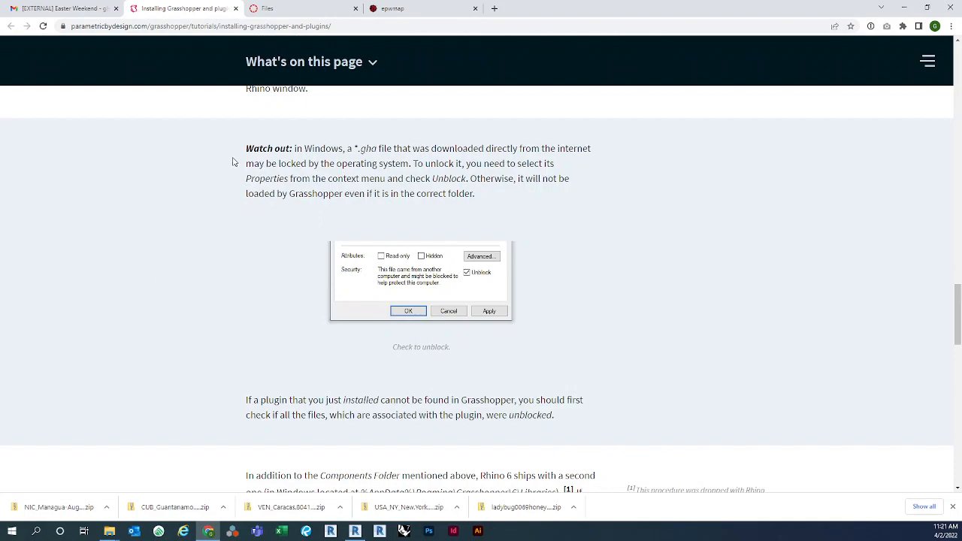
scroll(197, 258, up, 2)
scroll(368, 259, up, 5)
scroll(398, 246, down, 5)
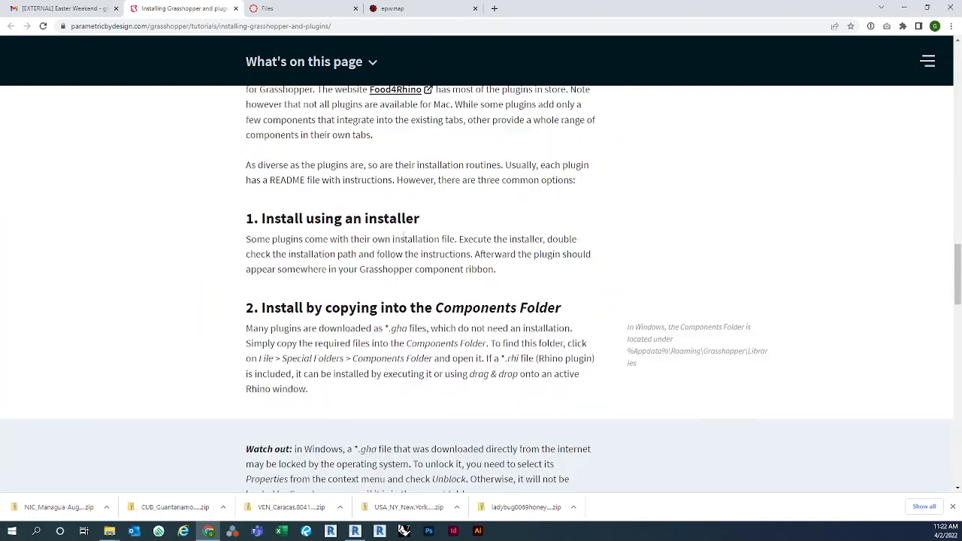
scroll(531, 250, down, 7)
scroll(599, 279, up, 3)
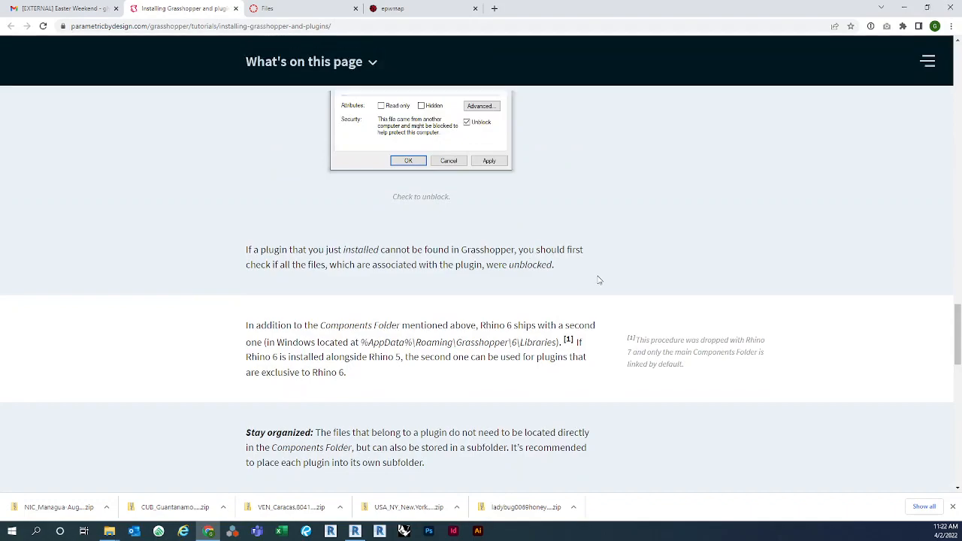
scroll(599, 280, up, 11)
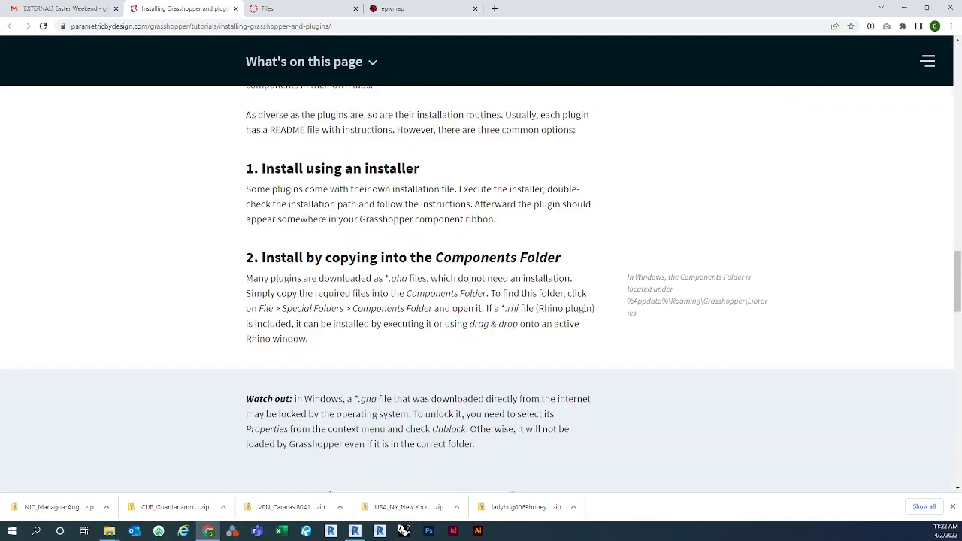
scroll(563, 279, down, 4)
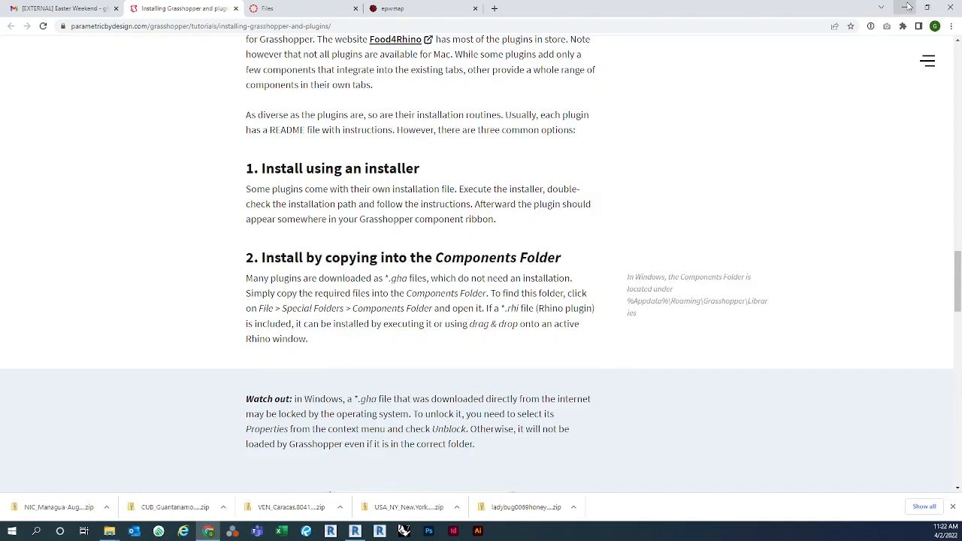
click(906, 8)
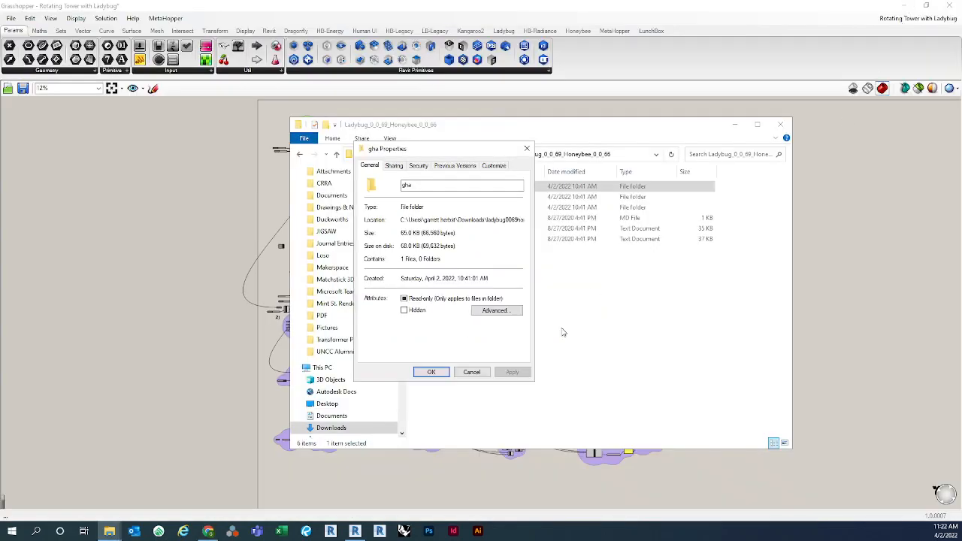
Close the gha folder's properties without changes and open the folder containing Ironbug.LBHB_Legacy.gha.
click(475, 371)
click(478, 363)
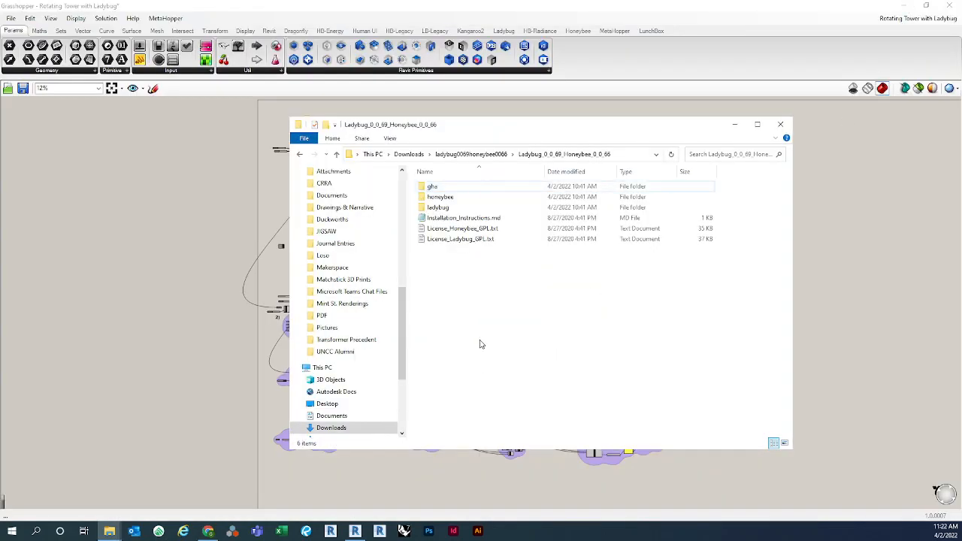
double_click(469, 185)
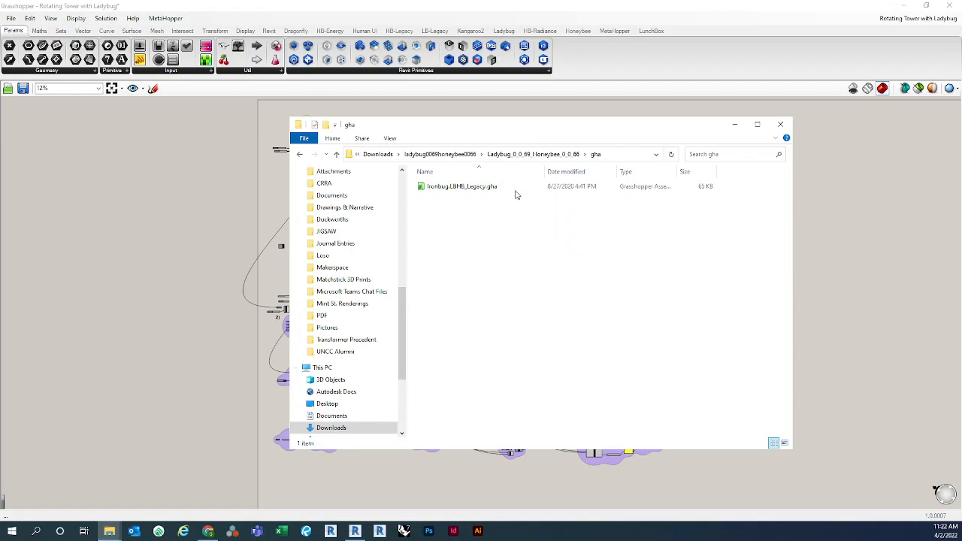
drag(556, 131, 670, 116)
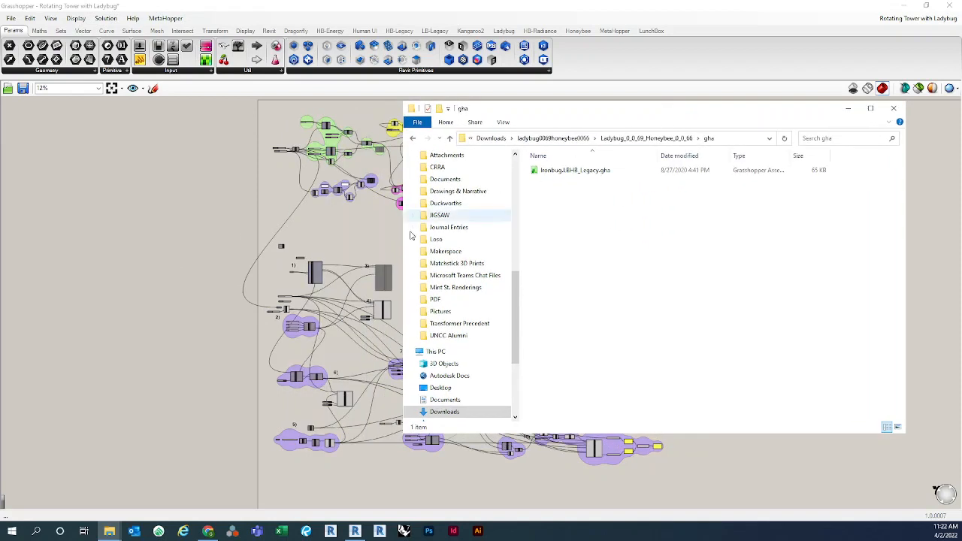
Open Grasshopper's Components Folder and arrange it side by side with the downloaded gha folder.
click(188, 264)
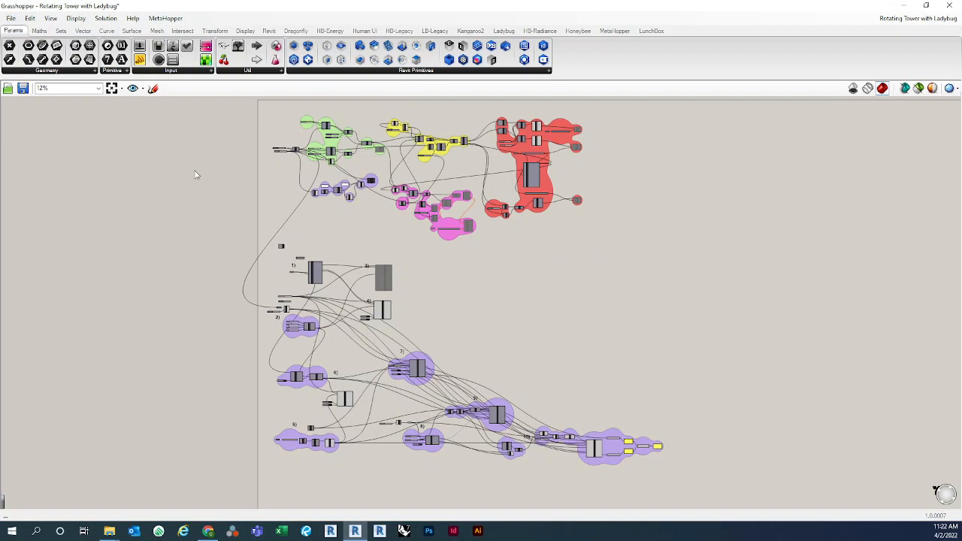
click(12, 18)
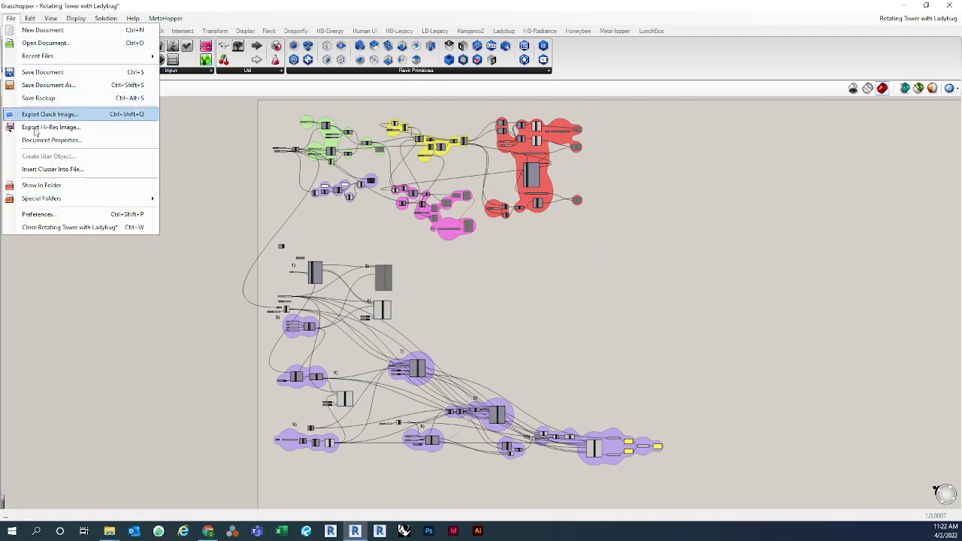
mouse_move(48, 202)
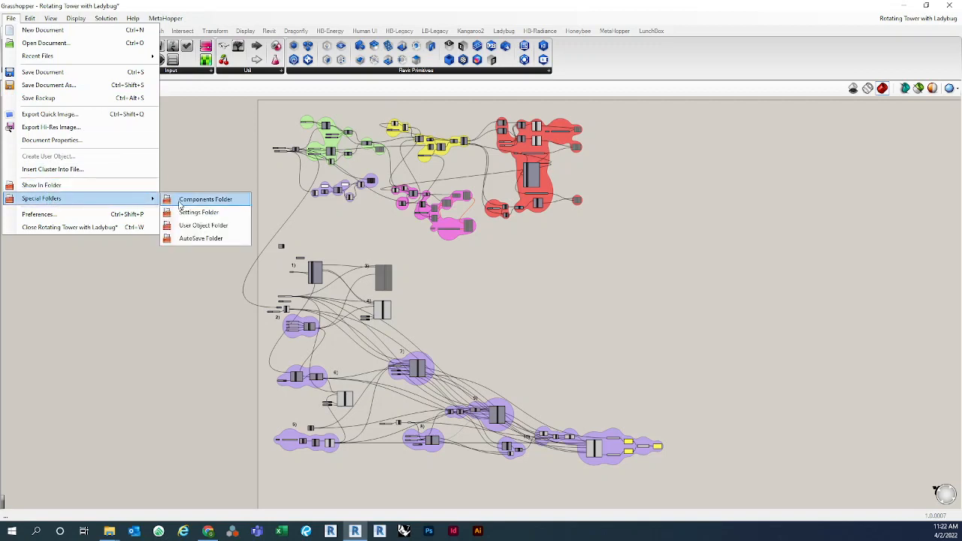
click(231, 202)
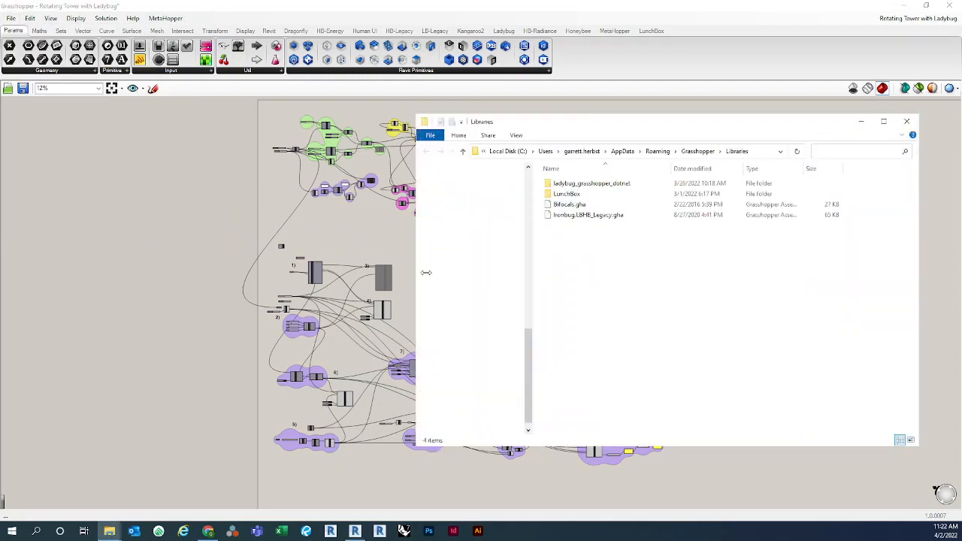
drag(626, 125, 2, 181)
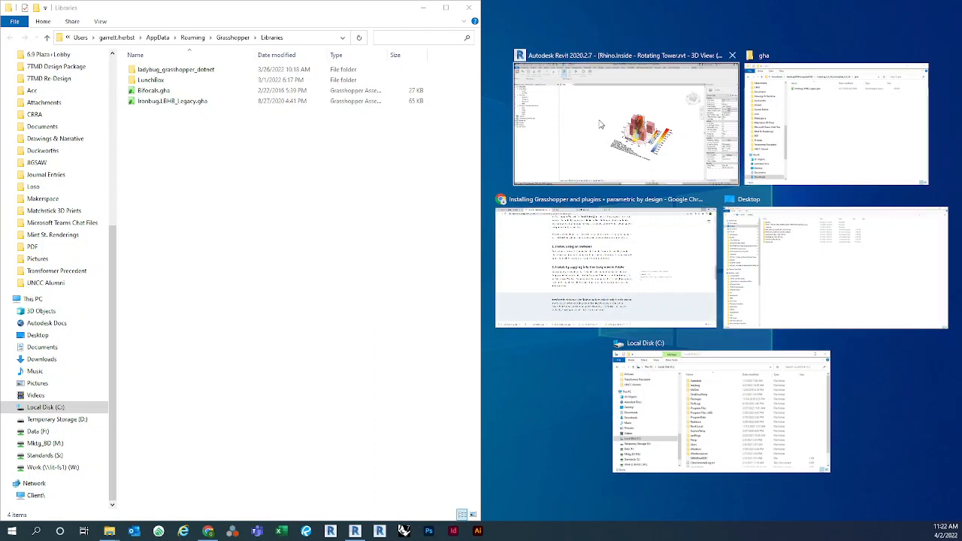
click(841, 105)
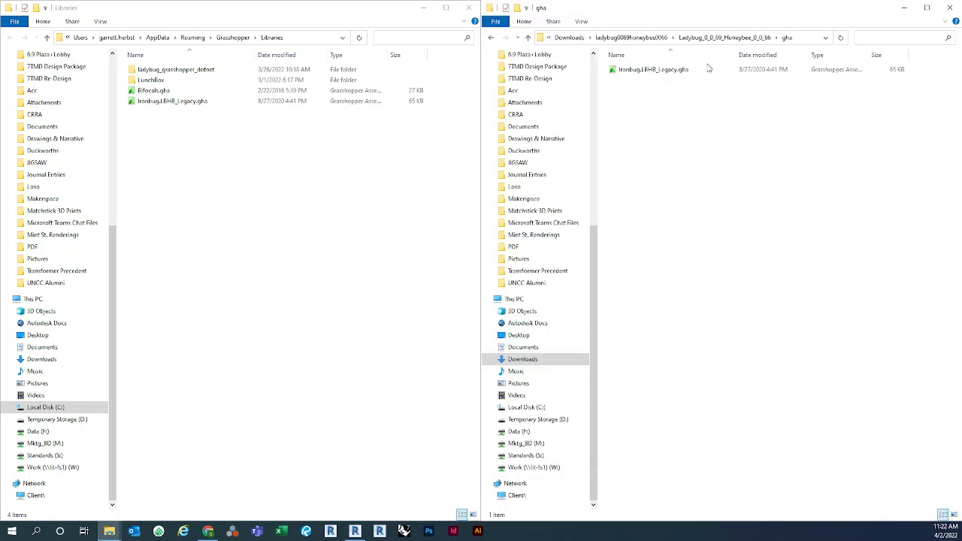
Compare Ironbug.LBHB_Legacy.gha in the downloaded gha folder with the Libraries folder's contents, widen the gha Type column, and close the Libraries window.
click(705, 37)
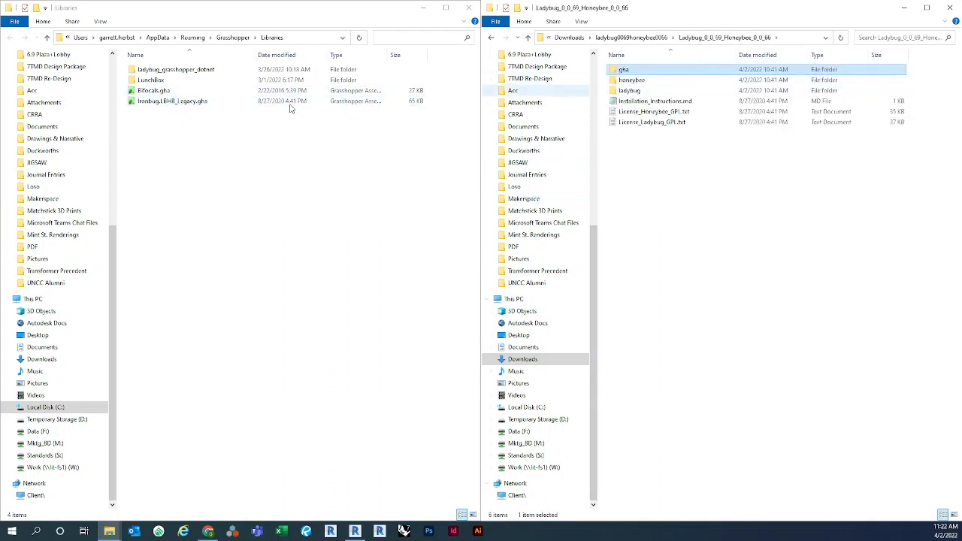
click(371, 103)
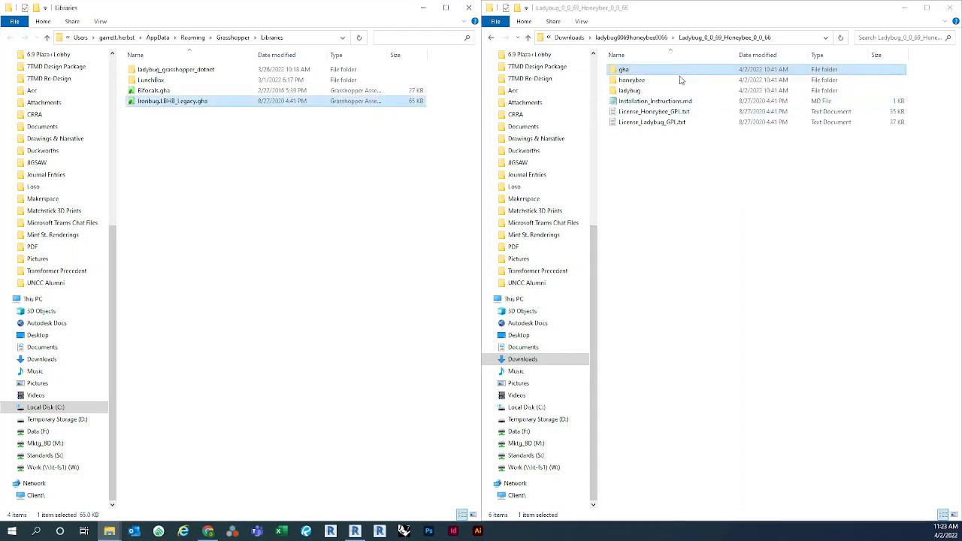
double_click(633, 73)
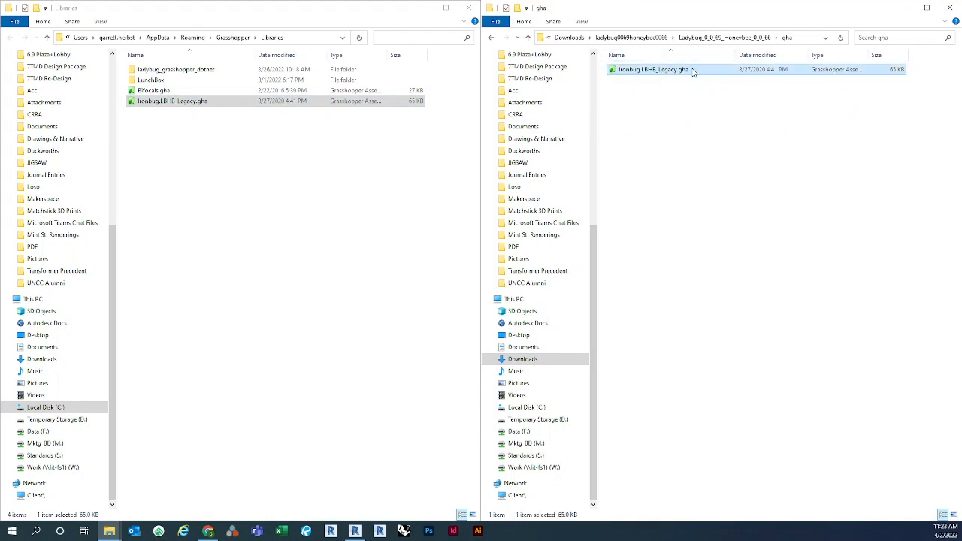
drag(691, 71, 726, 101)
click(258, 182)
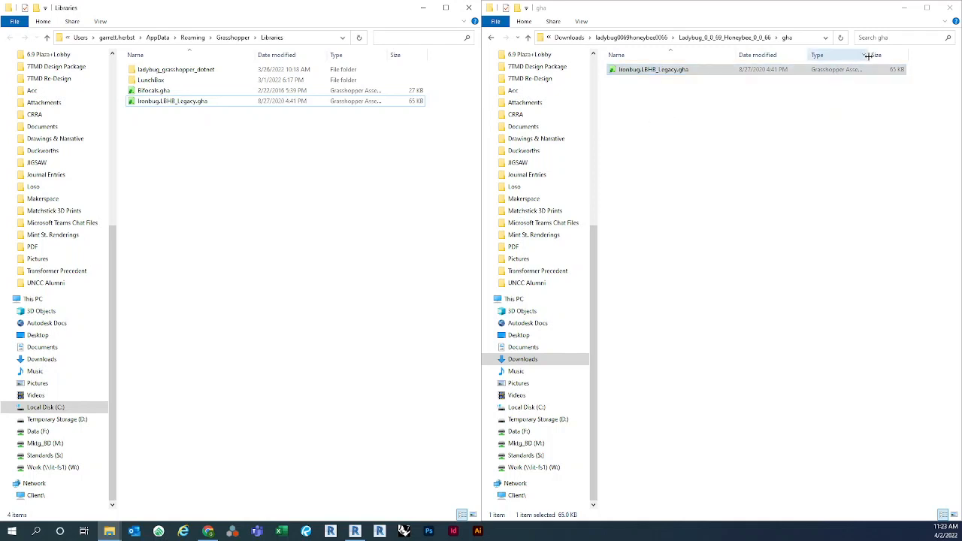
drag(867, 56, 914, 55)
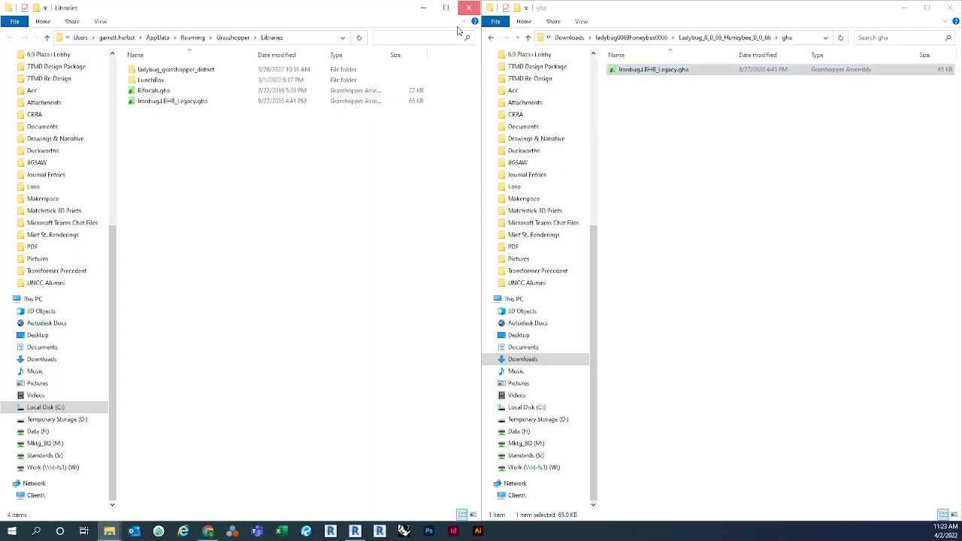
click(469, 8)
Open Grasshopper's User Object Folder and arrange it side by side with the downloaded gha folder.
click(137, 199)
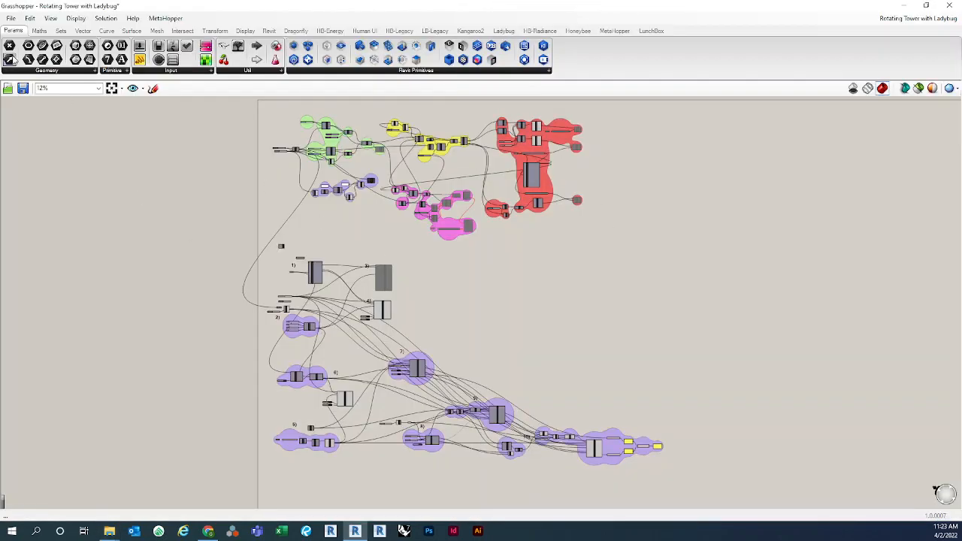
click(11, 19)
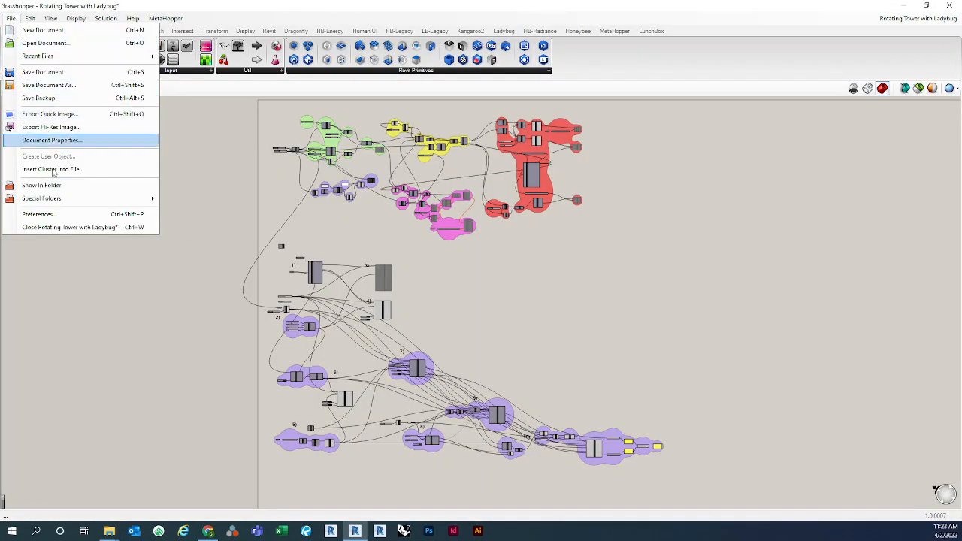
mouse_move(53, 200)
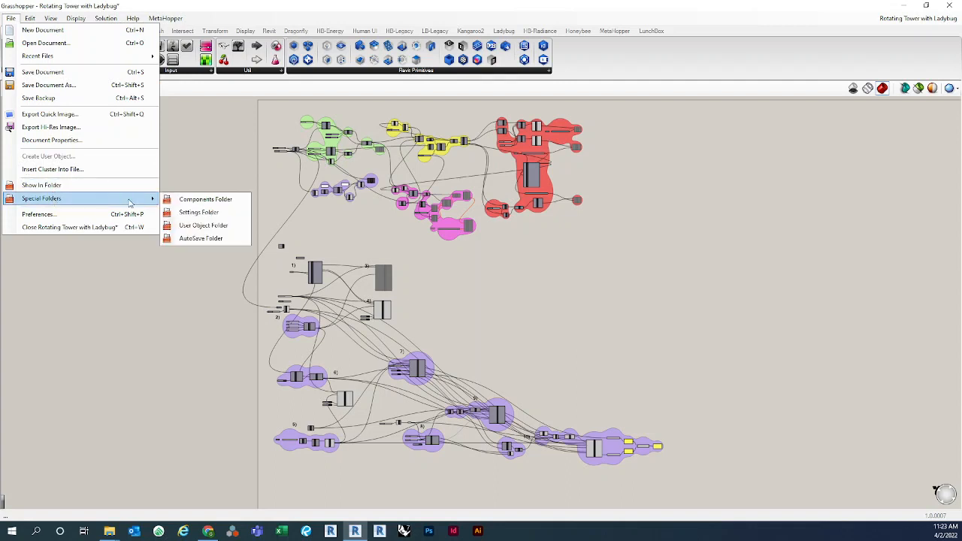
click(242, 227)
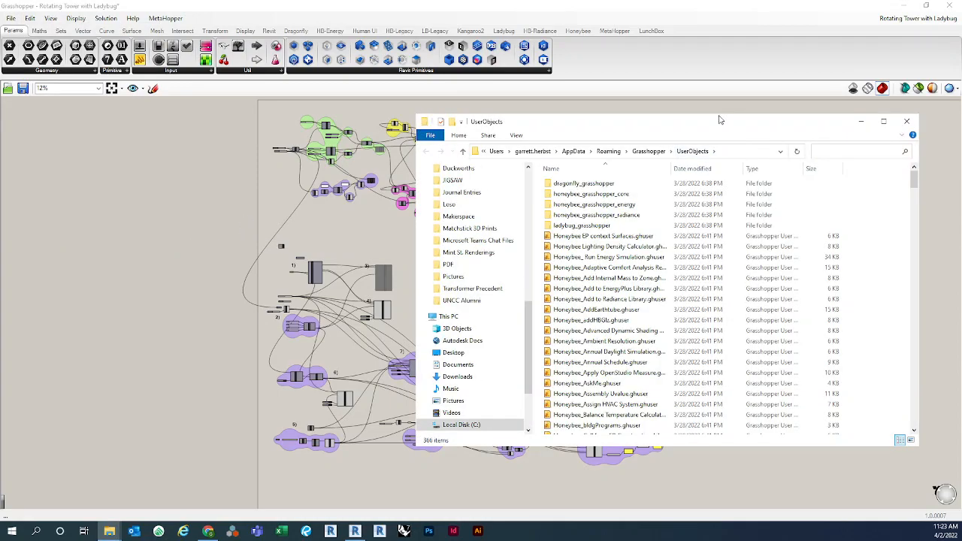
drag(719, 120, 3, 125)
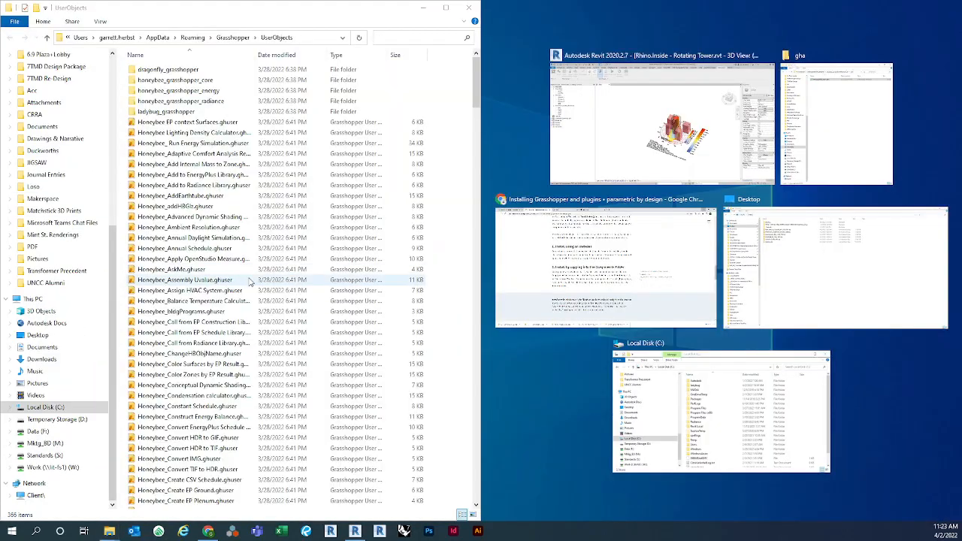
click(829, 118)
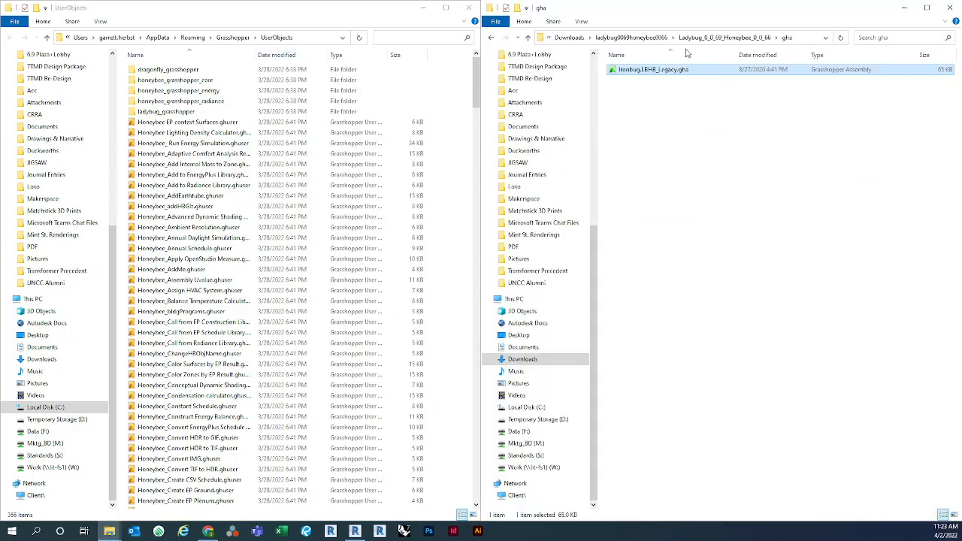
Widen the Type column in UserObjects and open the extracted honeybee folder to compare its ghuser files.
click(692, 38)
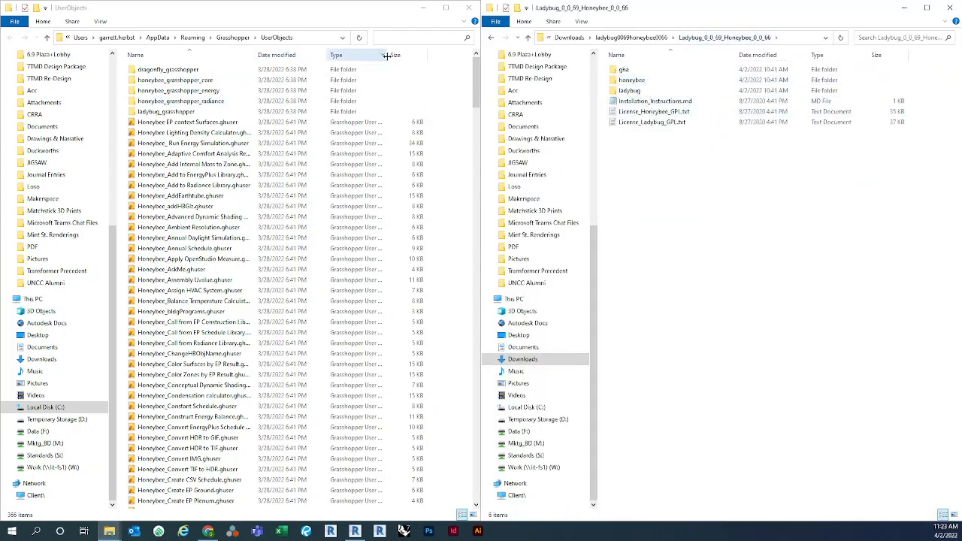
drag(386, 55, 424, 55)
click(391, 122)
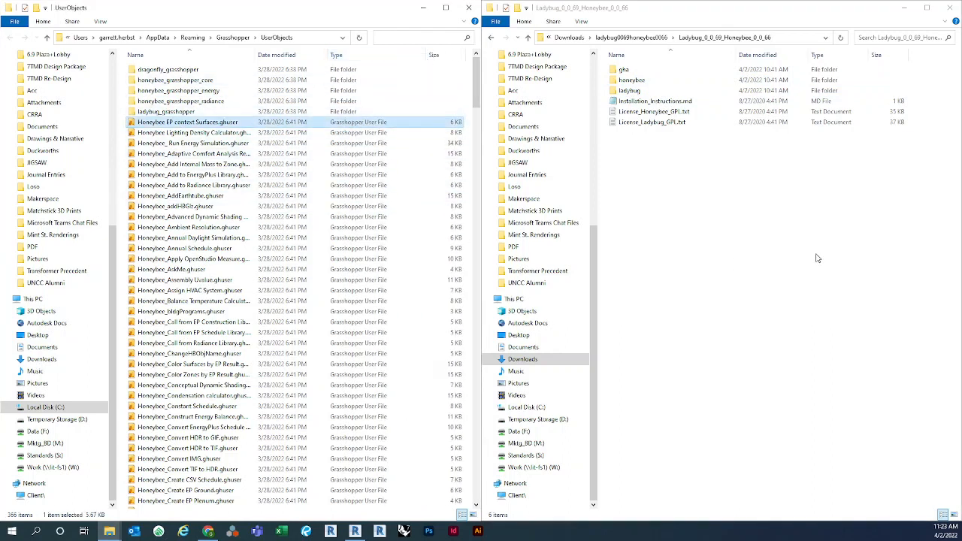
double_click(659, 79)
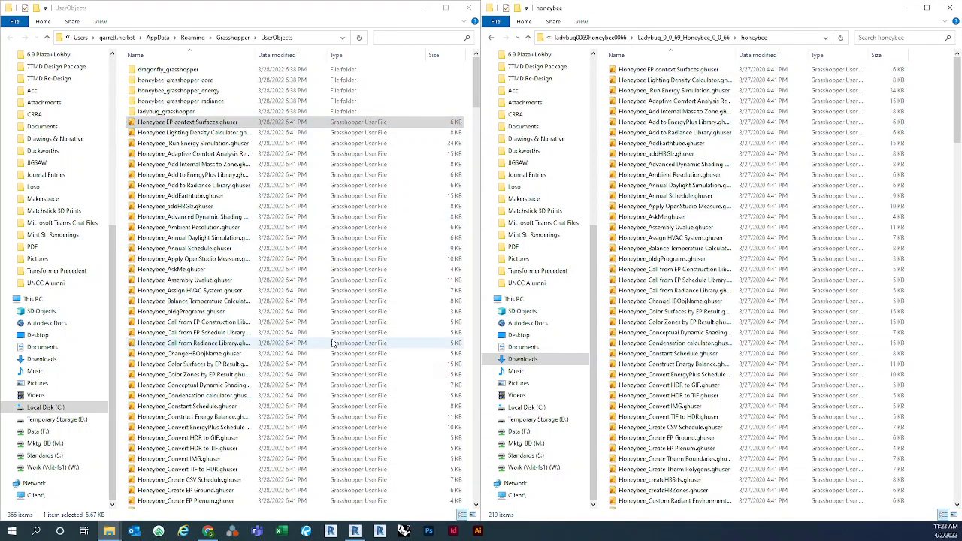
Open the extracted ladybug folder, compare its ghuser files with those in UserObjects, and close both folder windows.
click(680, 37)
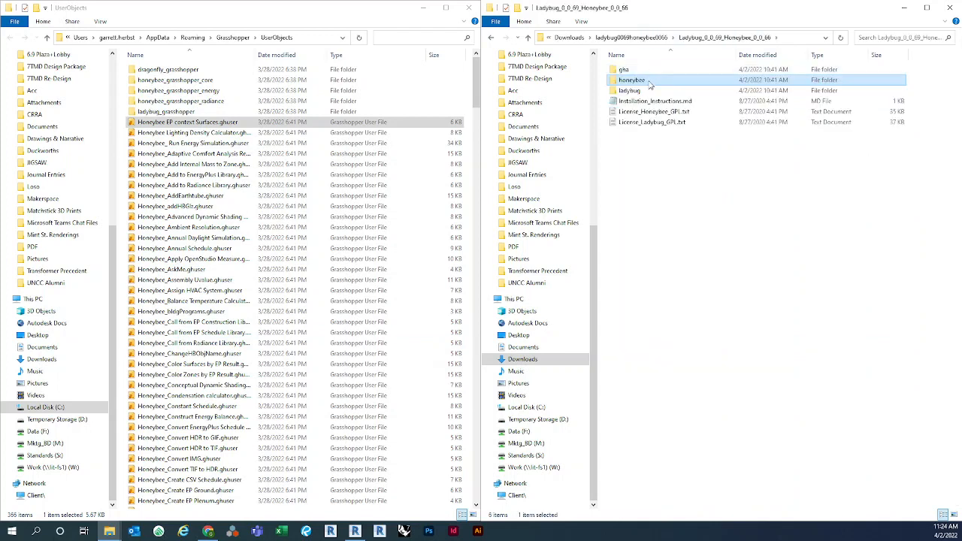
double_click(630, 90)
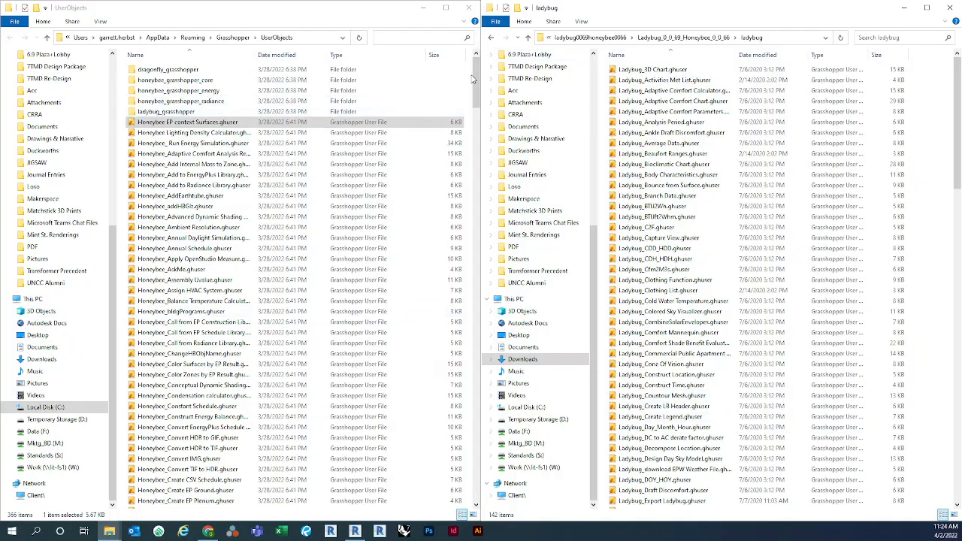
drag(474, 75, 447, 406)
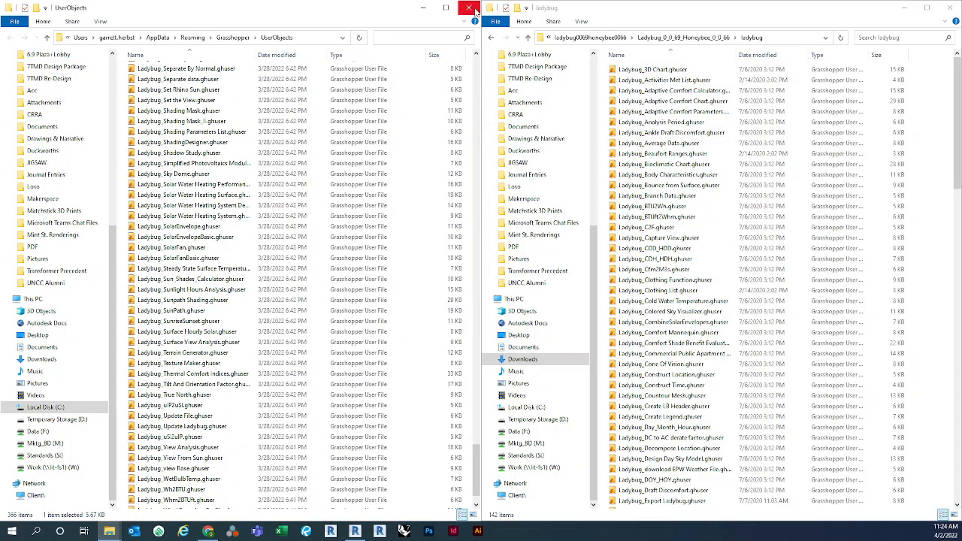
click(469, 8)
click(951, 7)
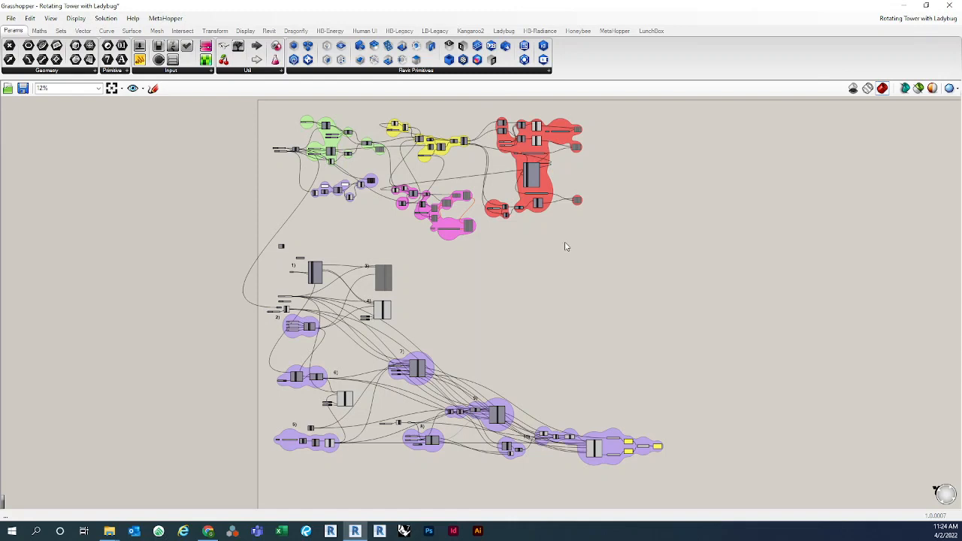
Review the installed HB-Legacy and LB-Legacy component sets in Grasshopper.
click(421, 31)
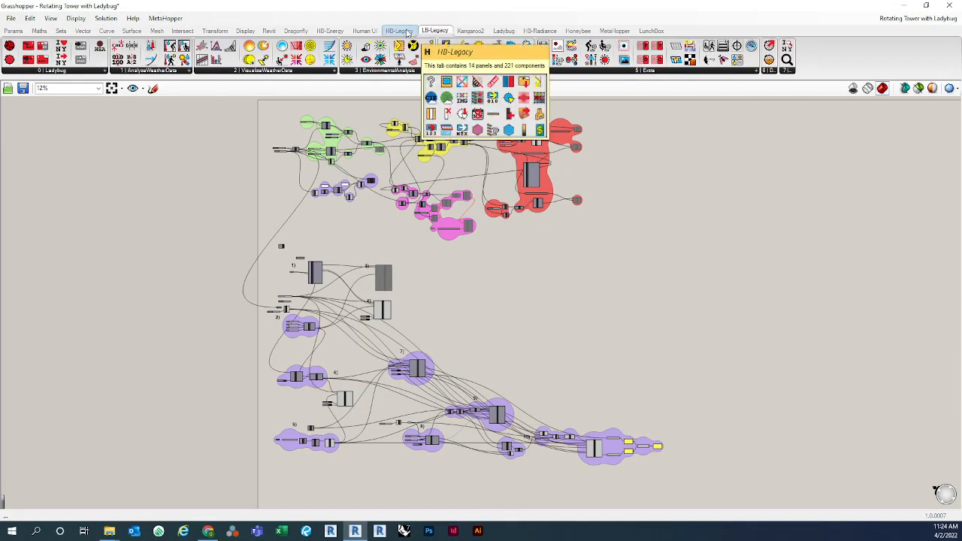
click(403, 32)
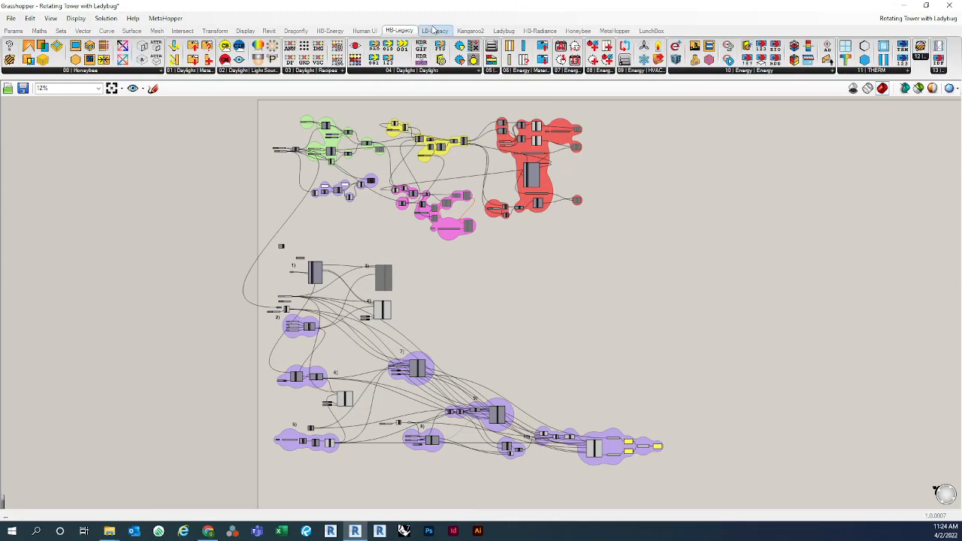
click(434, 31)
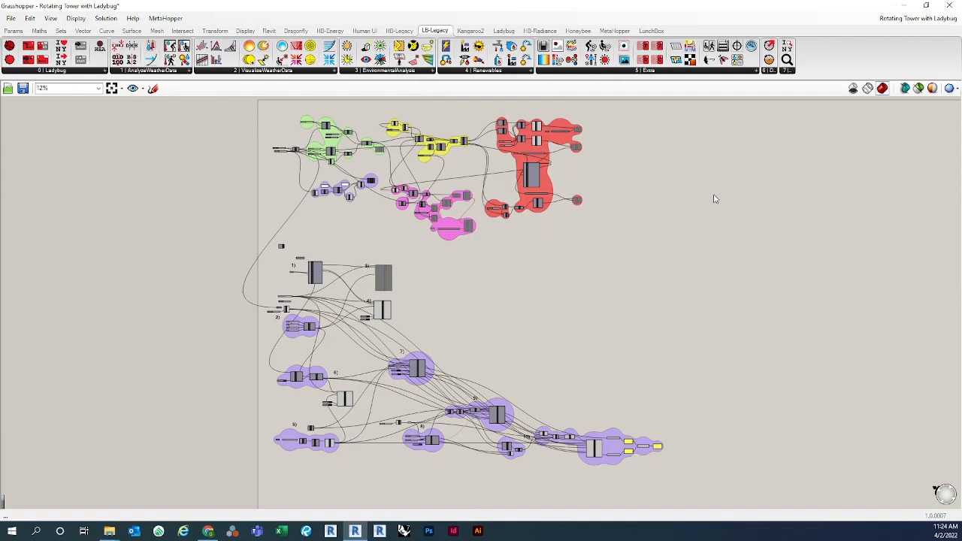
Examine the Ladybug_GenCumulativeSkyMtx component and its connections in the Sky Matrix group near label 6).
right_drag(691, 244, 646, 253)
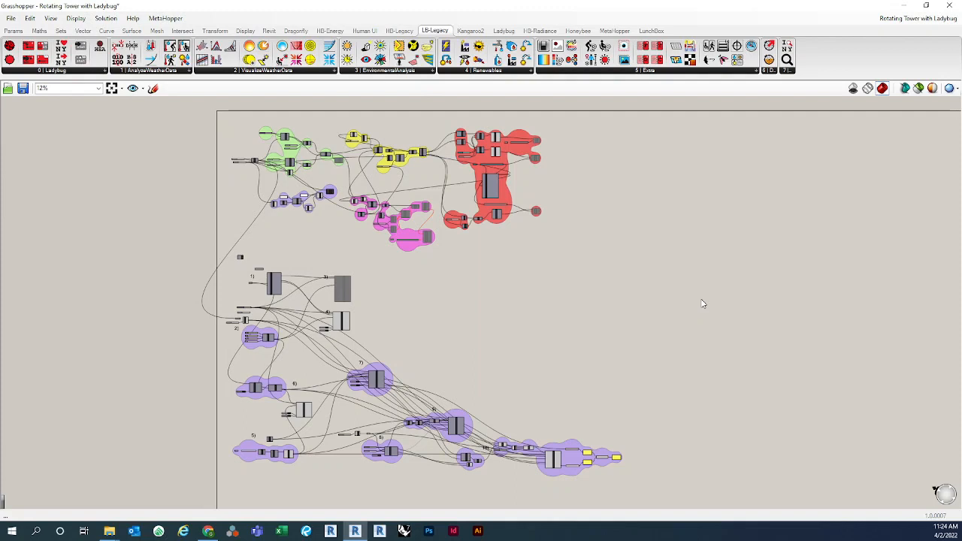
right_drag(600, 351, 626, 338)
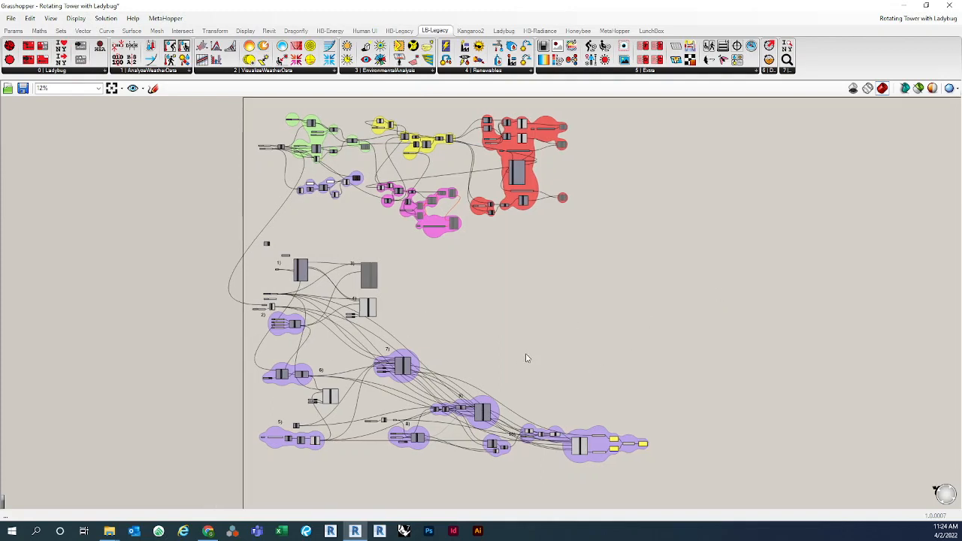
right_drag(205, 445, 208, 453)
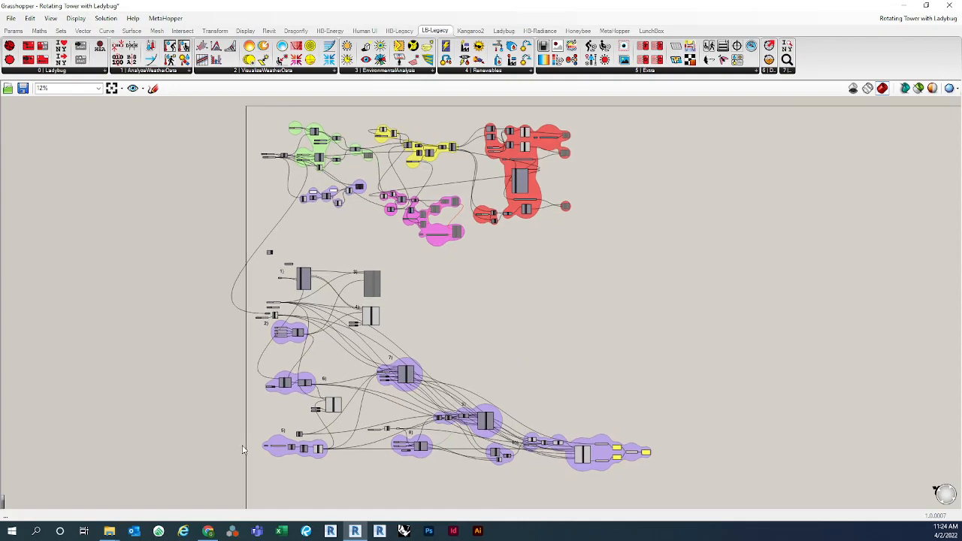
scroll(244, 450, up, 4)
scroll(301, 406, up, 2)
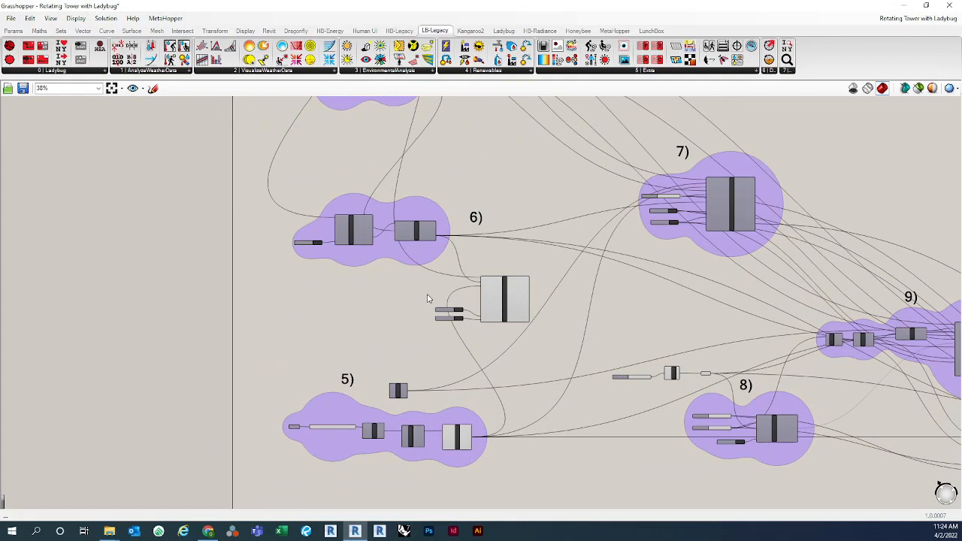
scroll(430, 290, up, 3)
right_drag(355, 319, 381, 341)
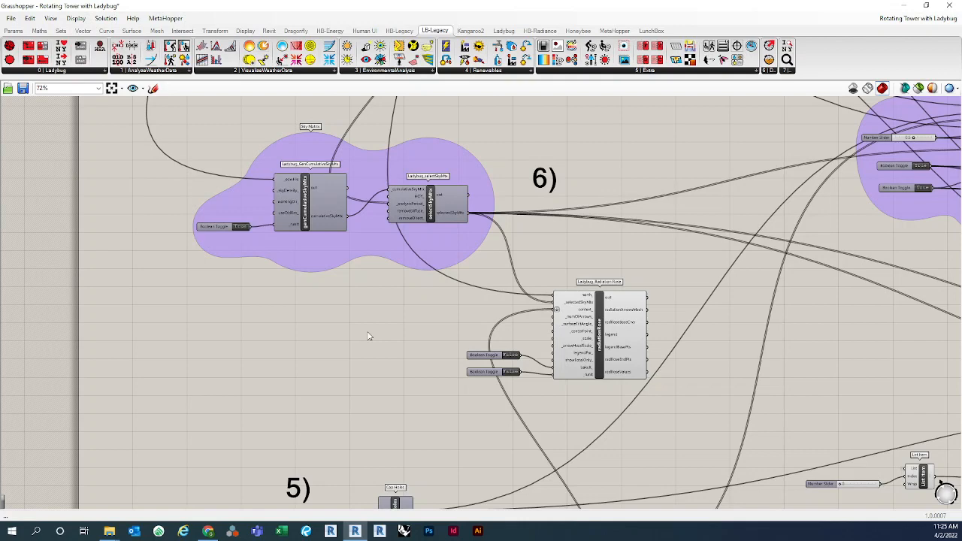
scroll(368, 336, up, 3)
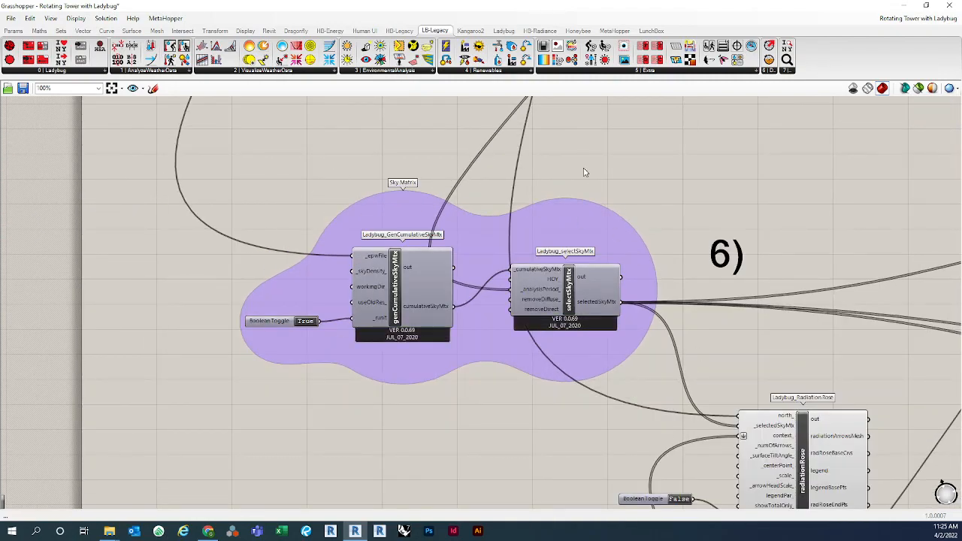
right_drag(543, 150, 548, 184)
click(423, 331)
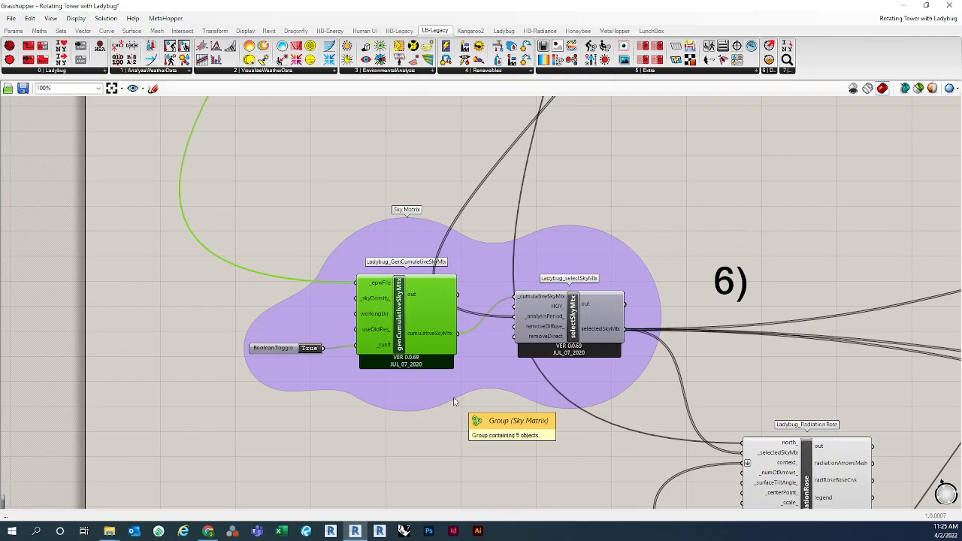
click(369, 450)
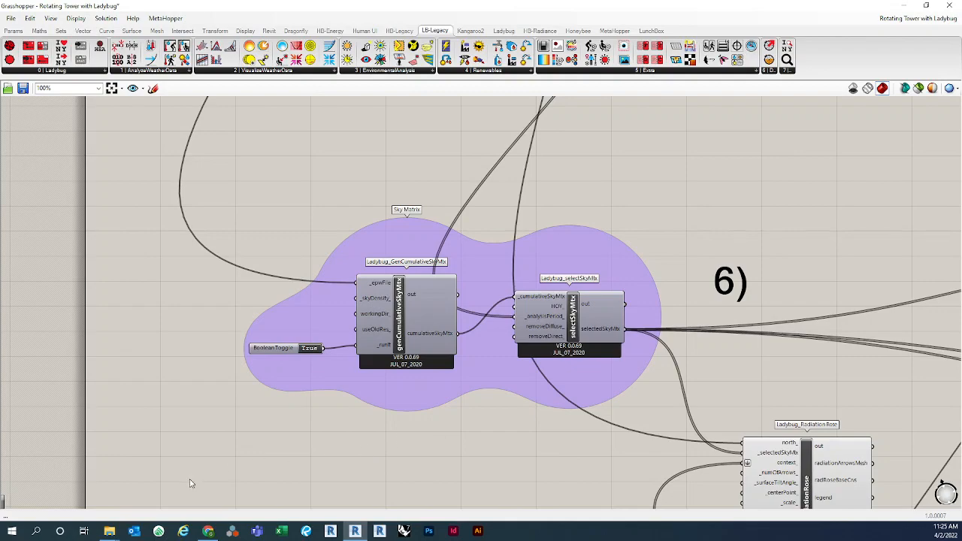
Switch to File Explorer and open the ladybug folder on Local Disk (C:).
mouse_move(109, 531)
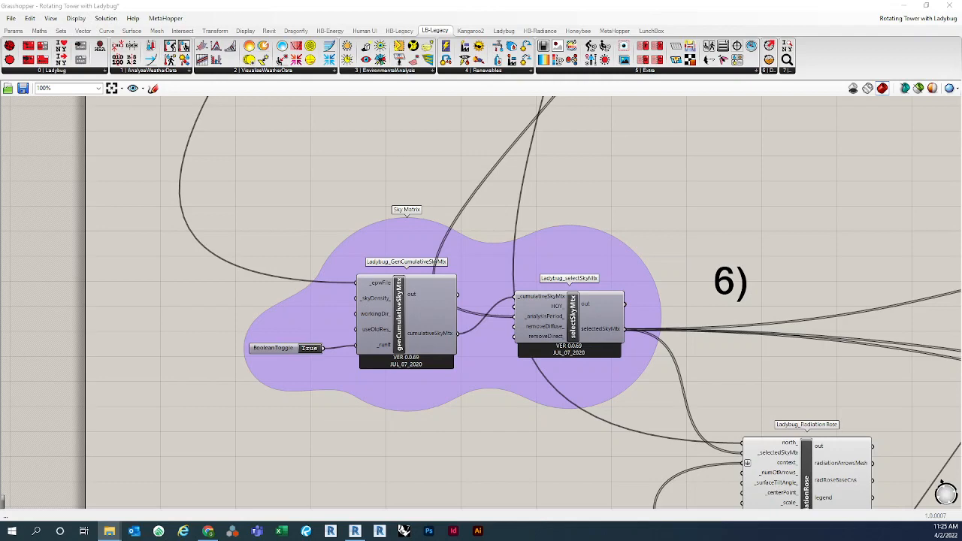
drag(961, 163, 474, 1)
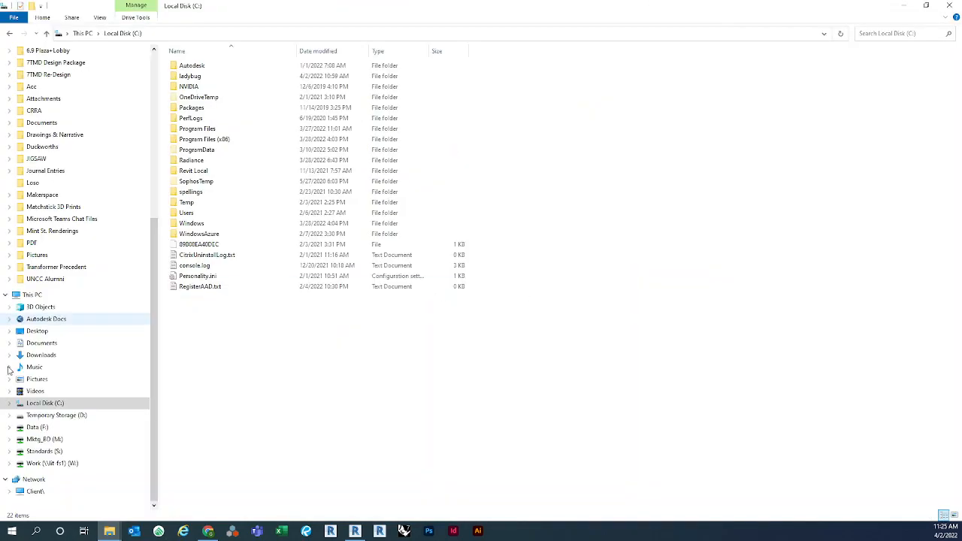
click(30, 295)
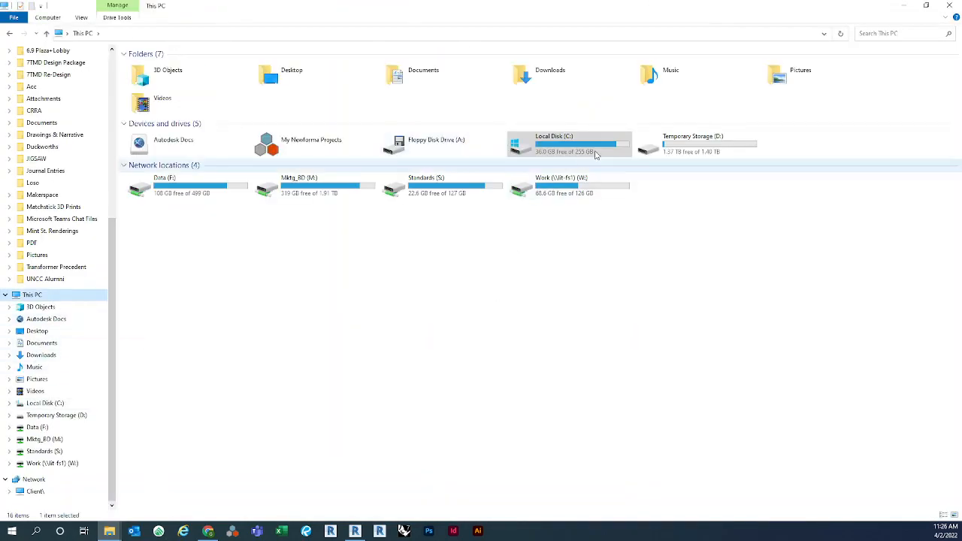
double_click(597, 155)
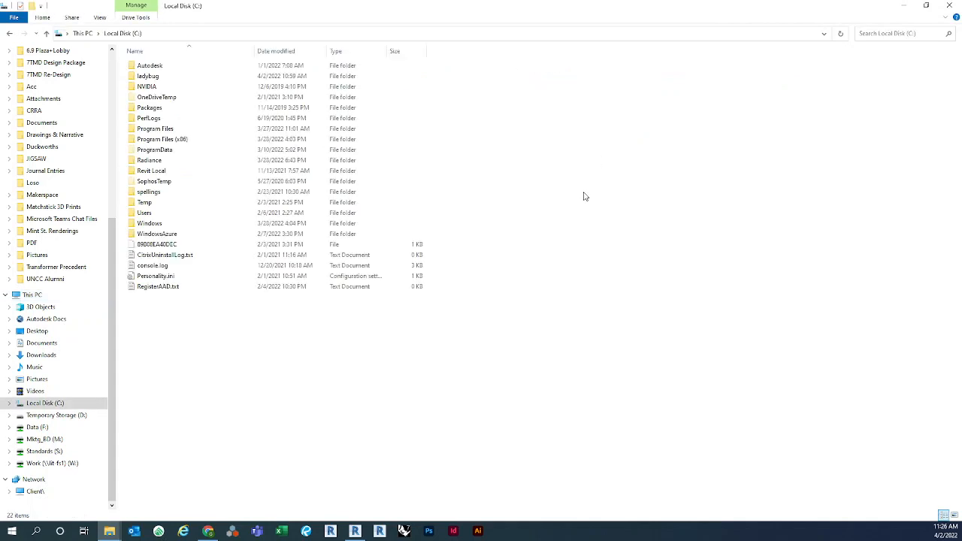
click(168, 76)
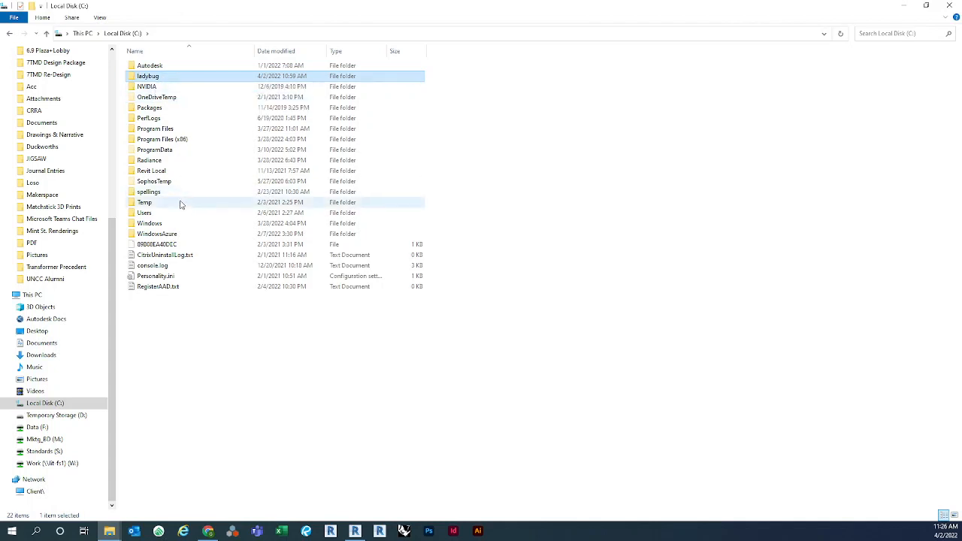
click(211, 352)
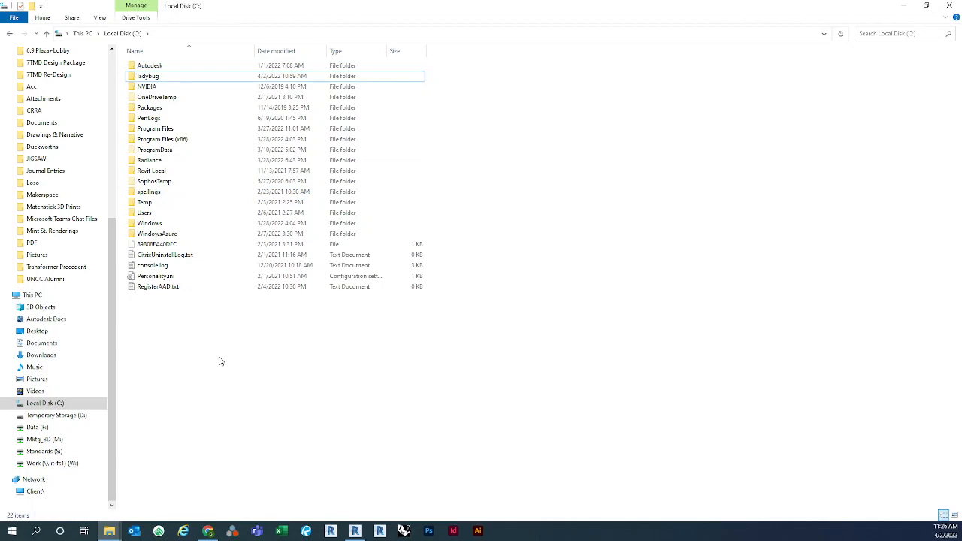
double_click(171, 76)
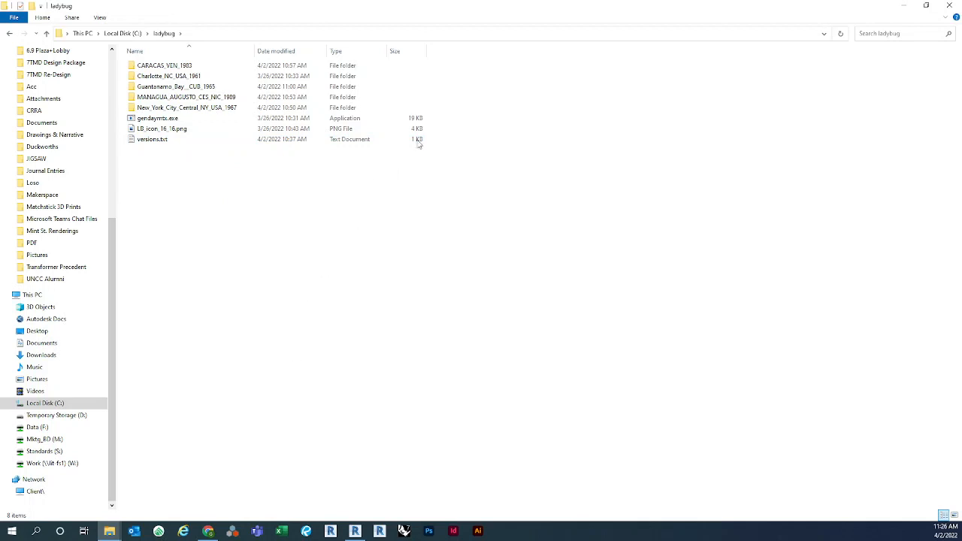
Open the CARACAS_VEN_1983 folder and examine its dif_1 and dir_1 MTX files.
click(186, 67)
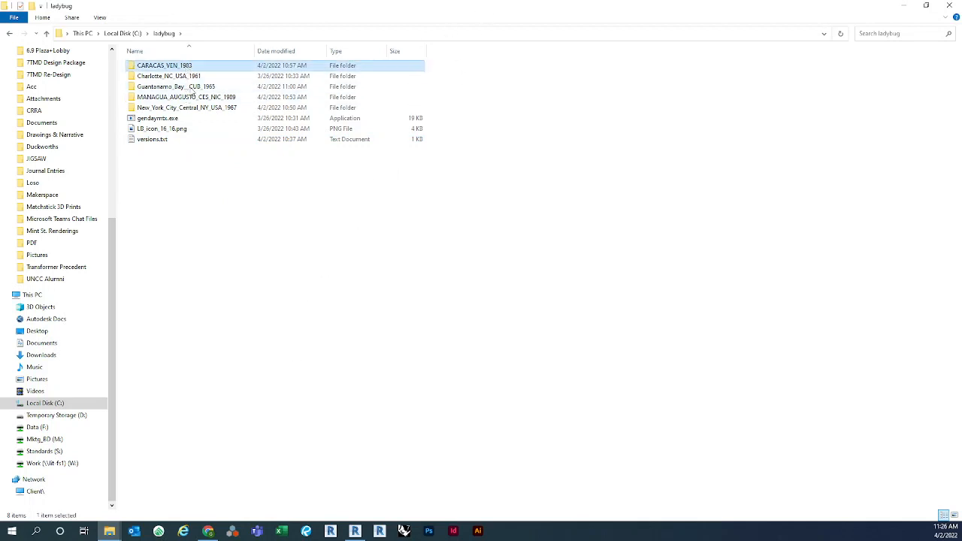
double_click(193, 69)
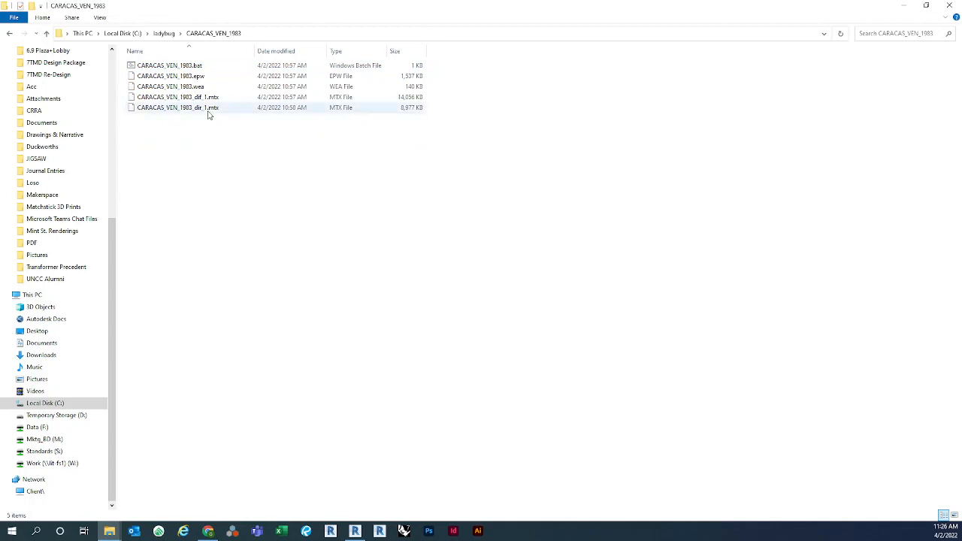
drag(211, 141, 182, 95)
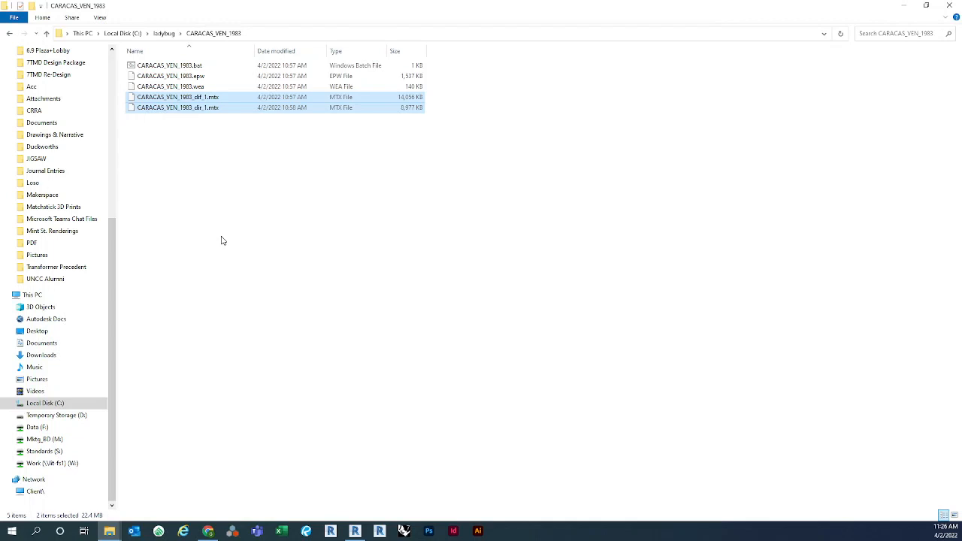
click(239, 247)
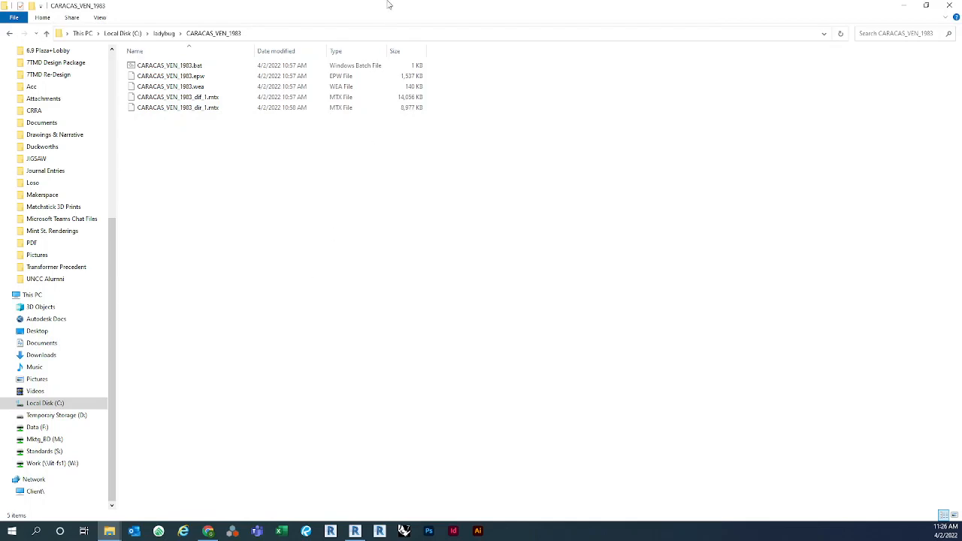
Place the CARACAS_VEN_1983 folder as a smaller window over the Grasshopper canvas and point out its two MTX files.
drag(389, 4, 736, 181)
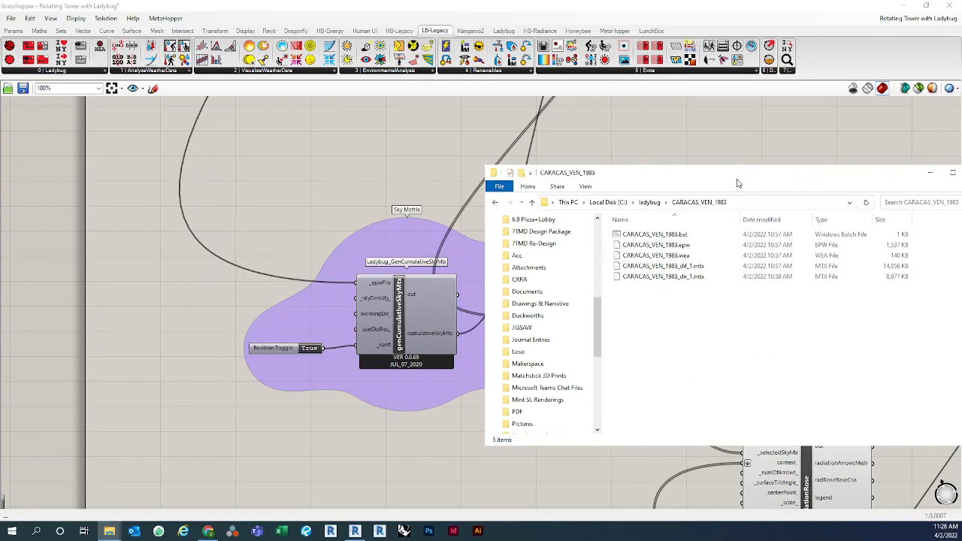
click(311, 145)
mouse_move(109, 531)
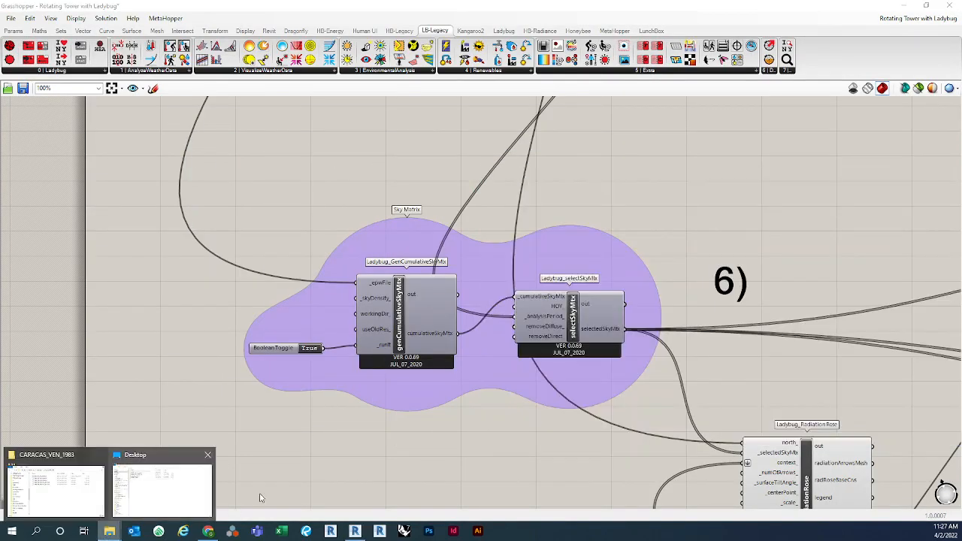
click(51, 502)
drag(677, 172, 386, 129)
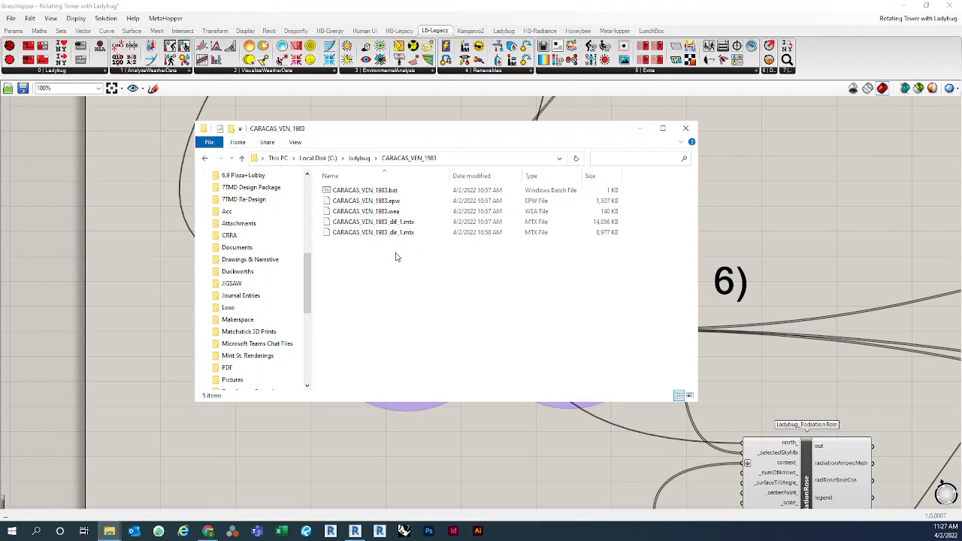
drag(396, 257, 368, 218)
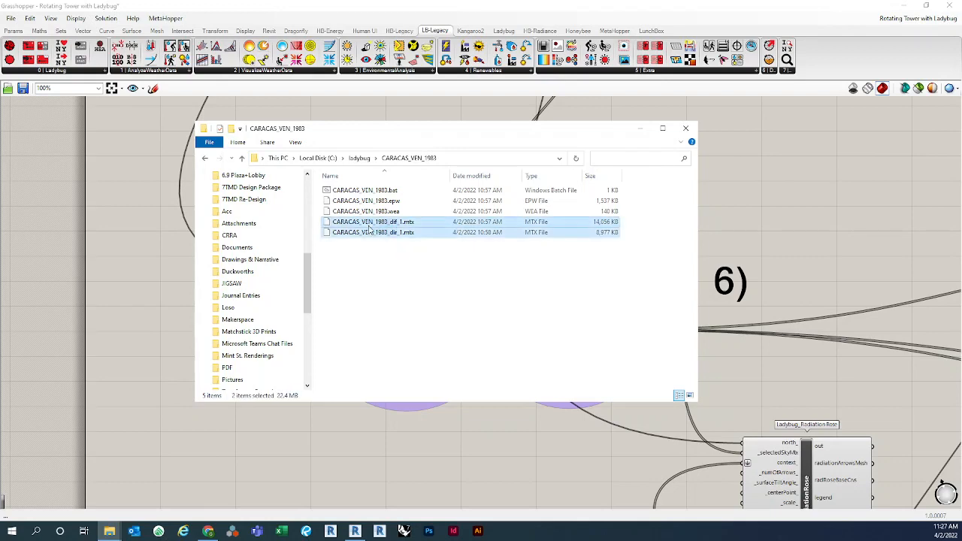
click(392, 290)
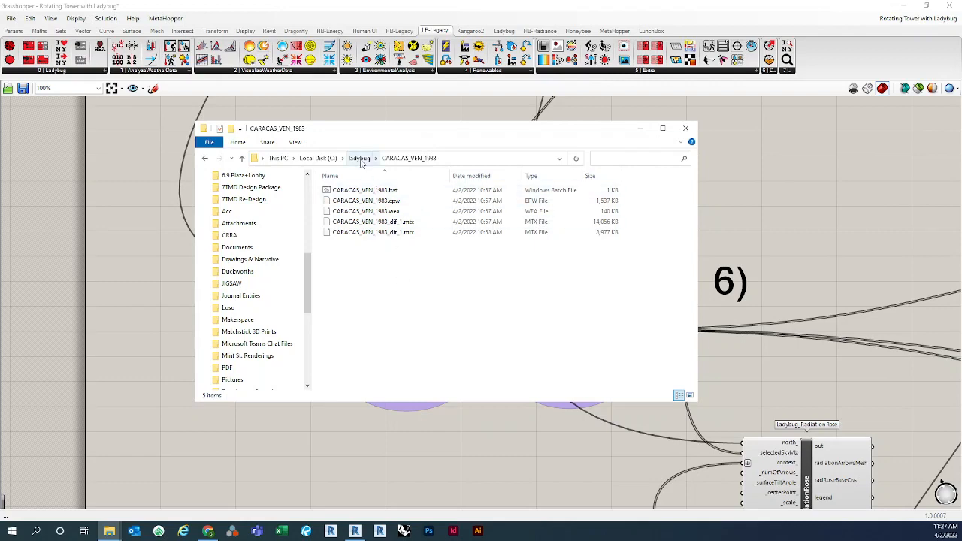
Return to the ladybug folder and review the Charlotte, New York, Managua, Guantanamo Bay and Caracas weather folders.
click(359, 158)
click(383, 319)
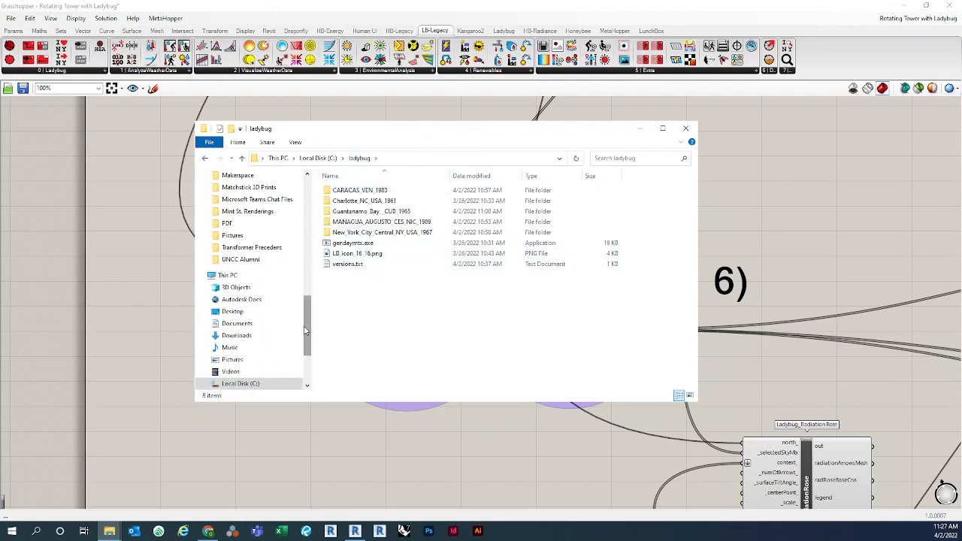
drag(305, 330, 304, 323)
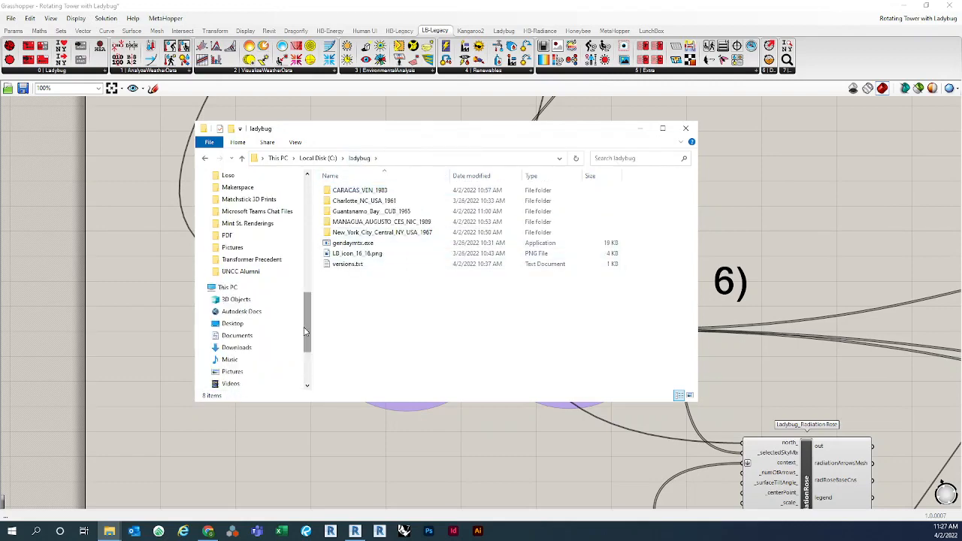
click(378, 201)
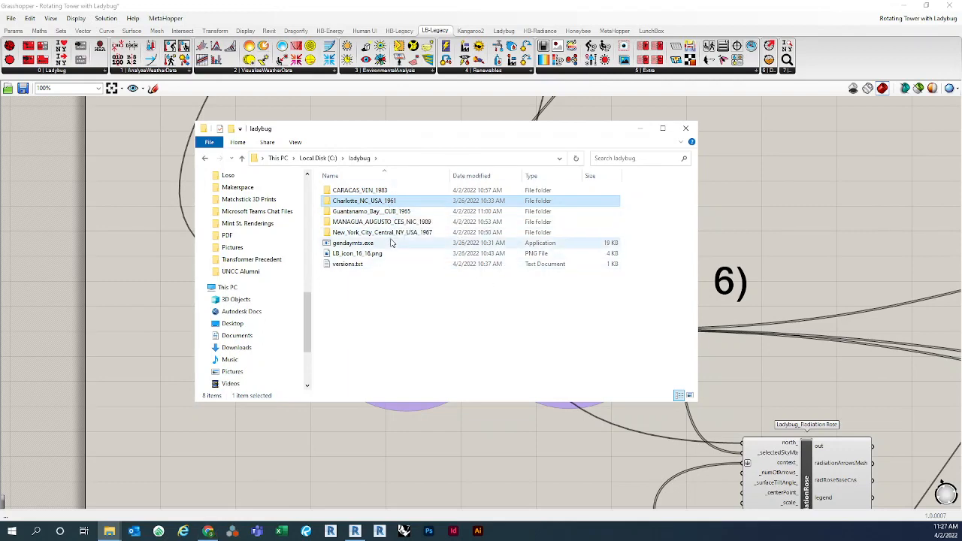
click(392, 233)
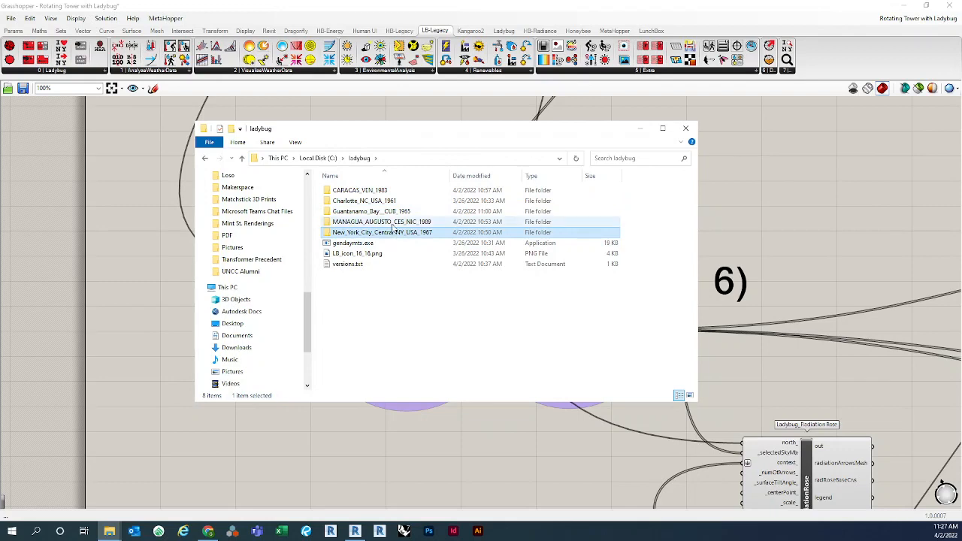
click(392, 223)
click(393, 211)
click(392, 192)
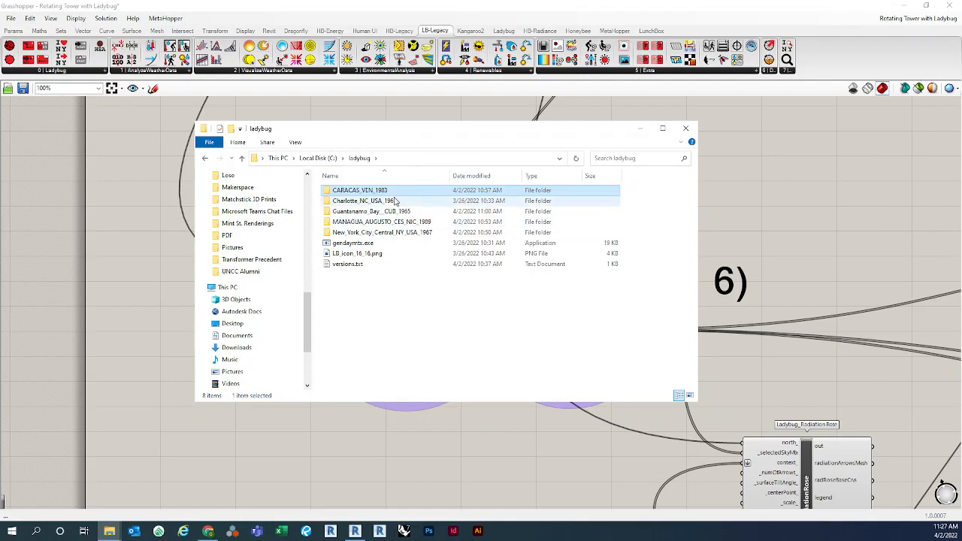
Recheck the two MTX files inside CARACAS_VEN_1983 and go back to the ladybug folder.
double_click(372, 191)
drag(394, 248, 388, 221)
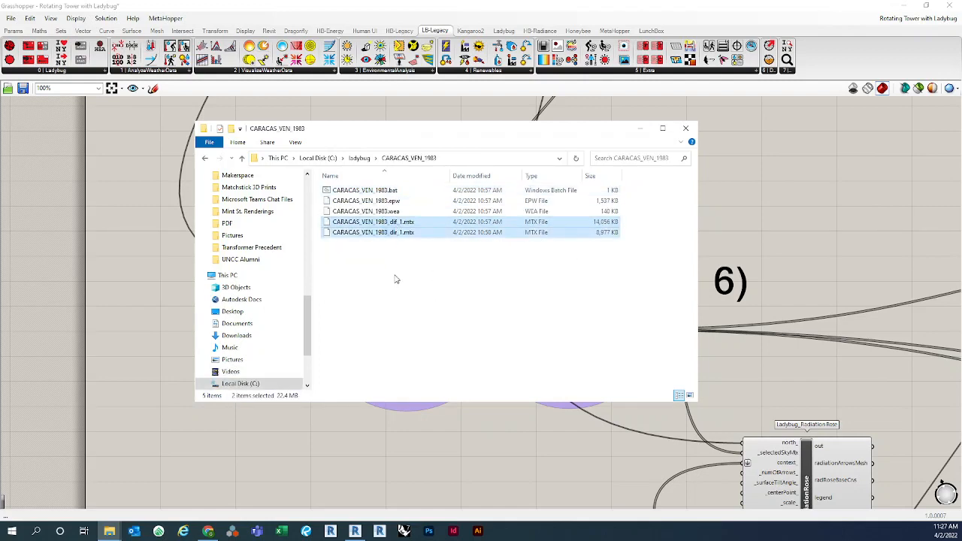
click(396, 278)
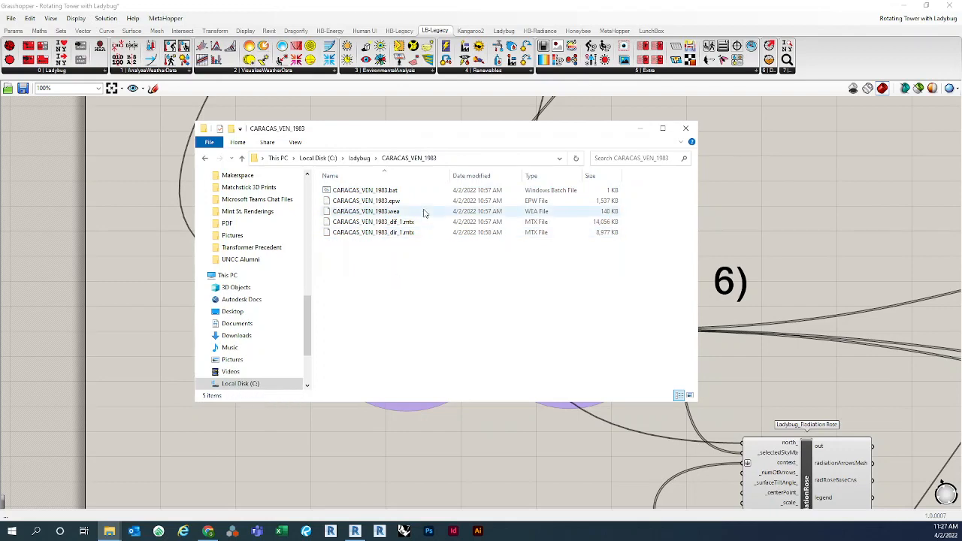
click(359, 158)
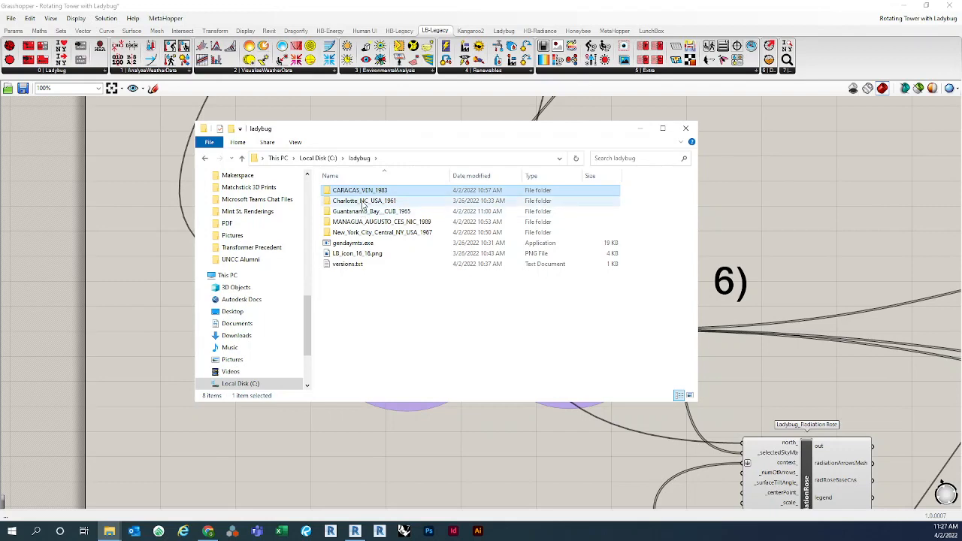
Switch to the Canvas course files in Chrome and open the EPW Files folder under Ladybug & Honeybee Troubleshooting.
click(214, 532)
click(264, 17)
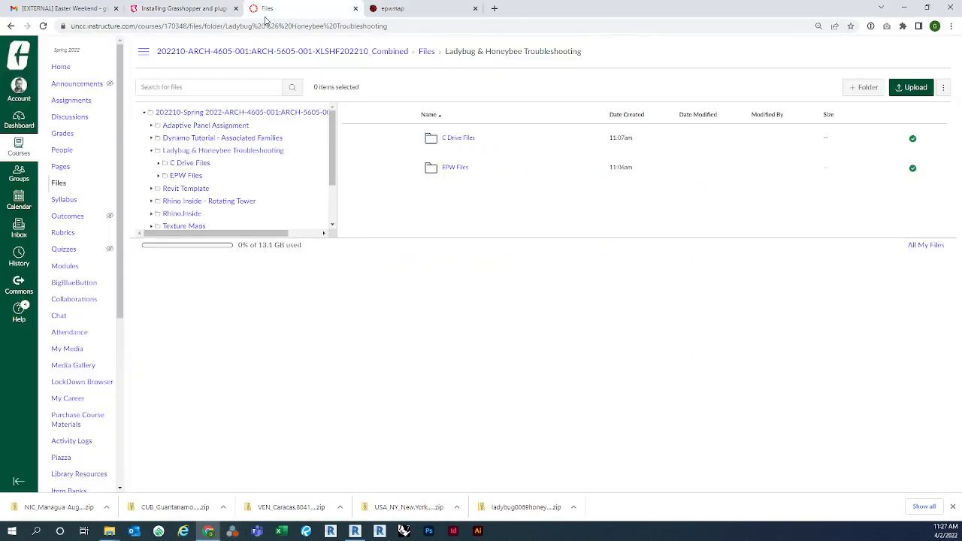
click(433, 54)
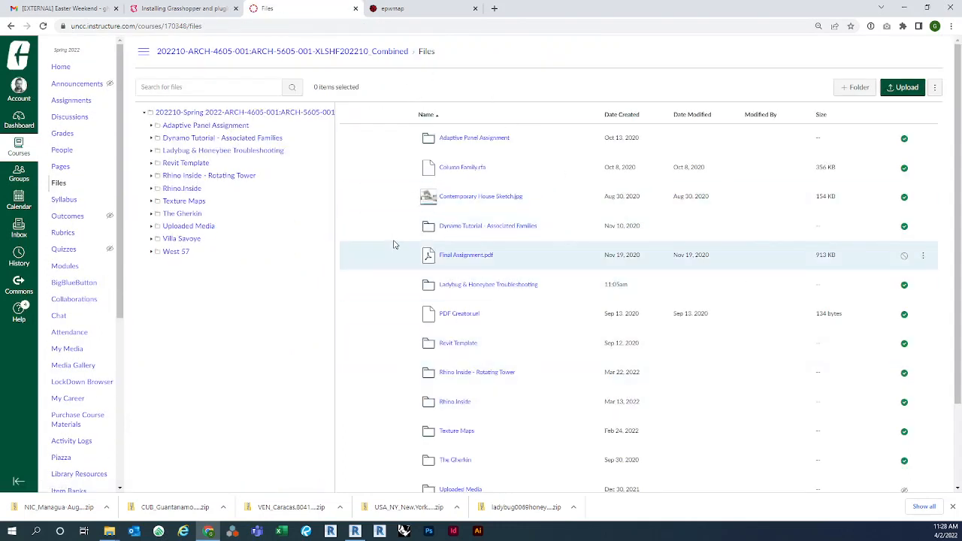
click(490, 289)
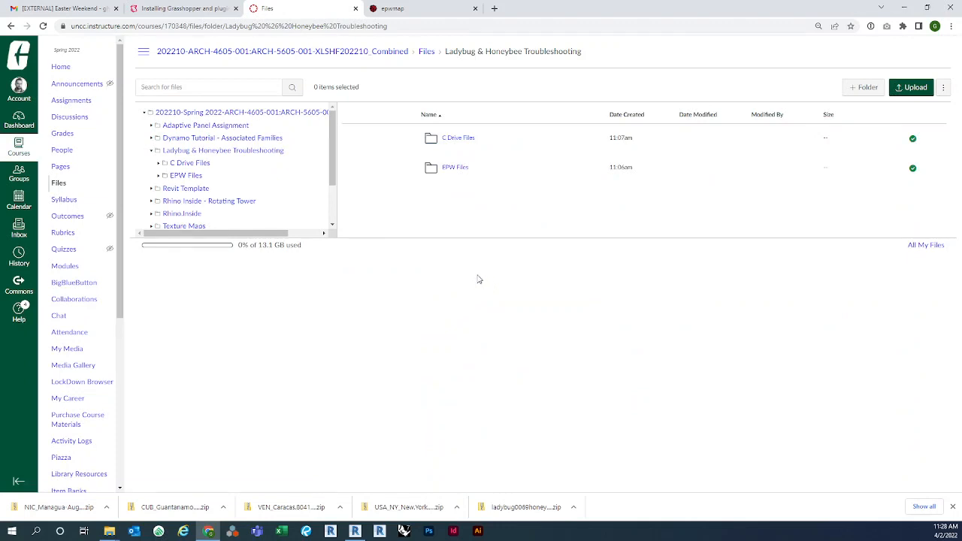
click(454, 169)
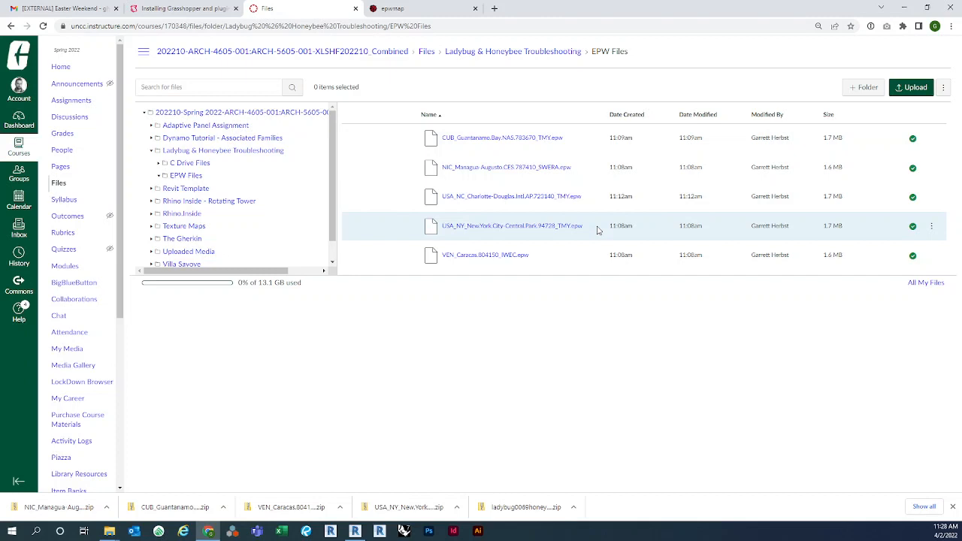
Switch back to Grasshopper and move the File Path parameter near label 1) into line with the Ladybug_Import epw input.
click(357, 532)
right_drag(423, 259, 413, 324)
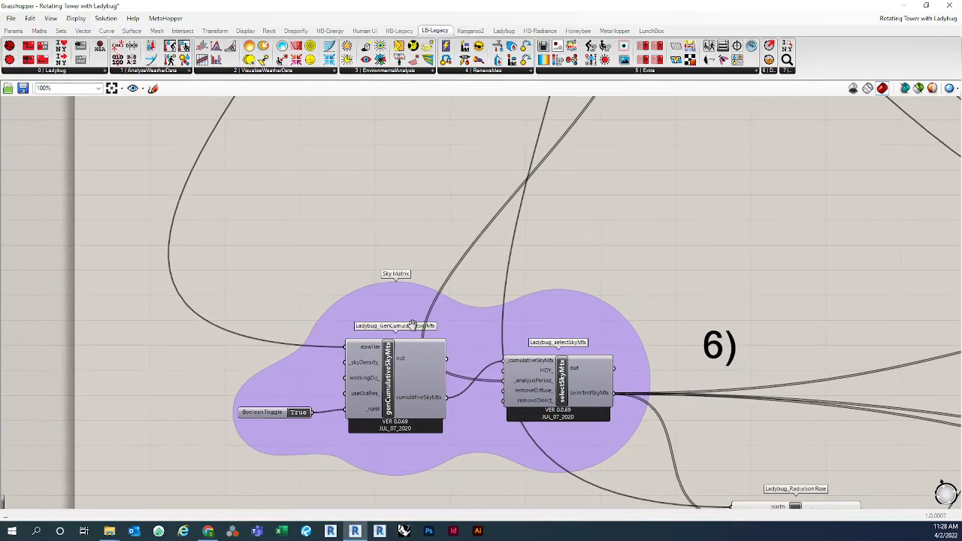
scroll(399, 358, down, 5)
scroll(361, 176, up, 4)
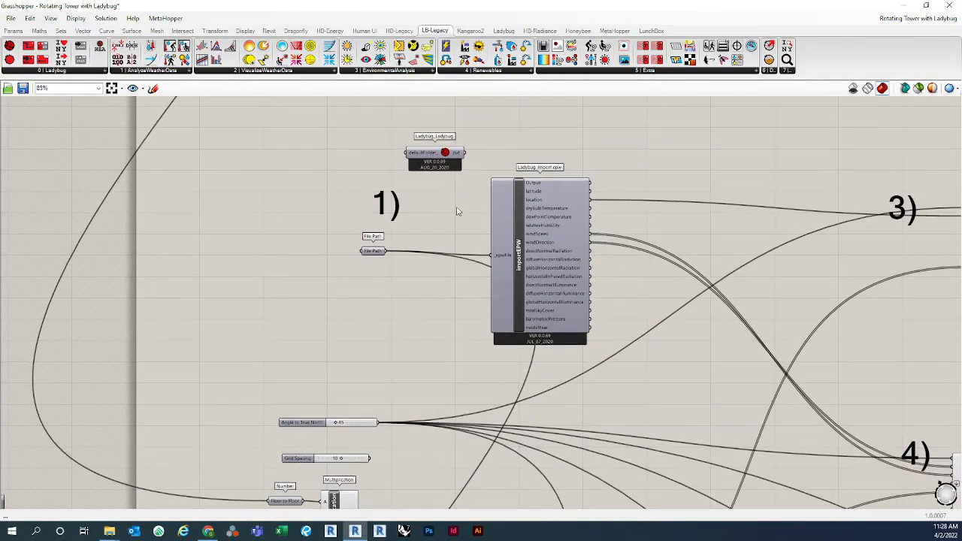
scroll(456, 211, up, 3)
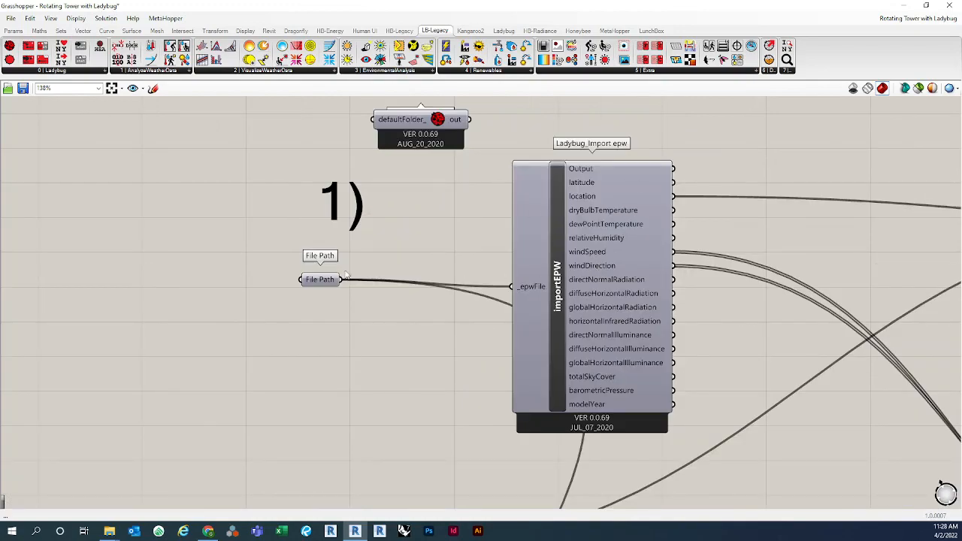
drag(320, 285, 343, 293)
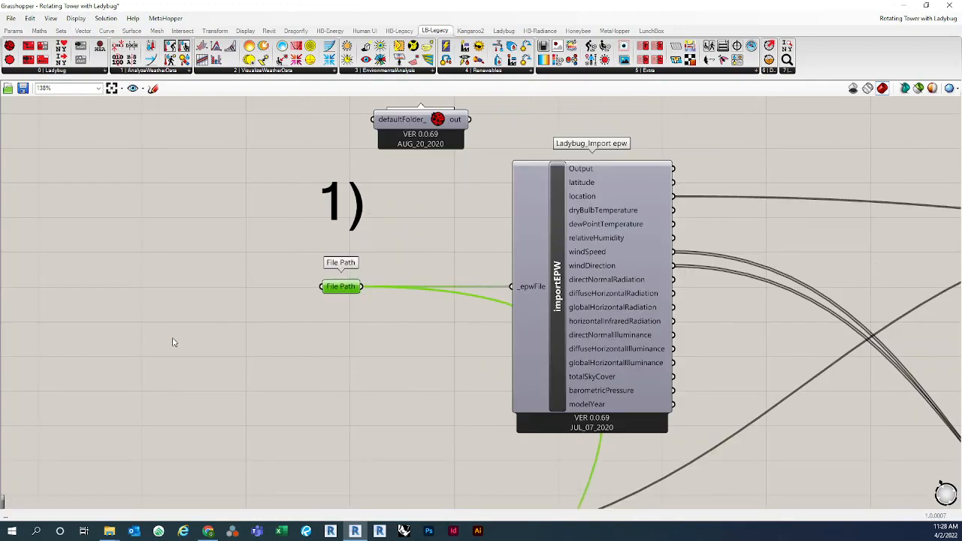
Trace the File Path connection down to the Ladybug_GenCumulativeSkyMtx component in the Sky Matrix group near label 6).
scroll(393, 291, down, 10)
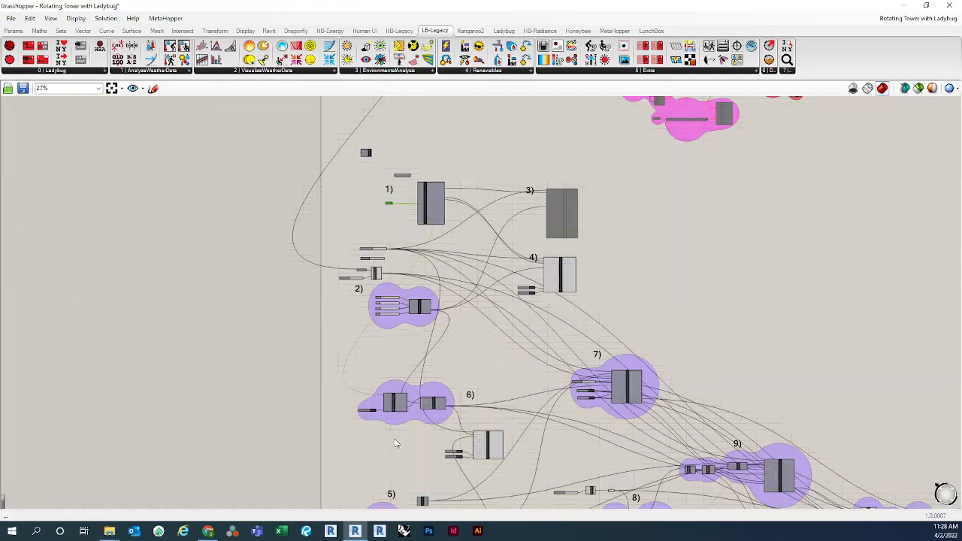
scroll(395, 443, up, 5)
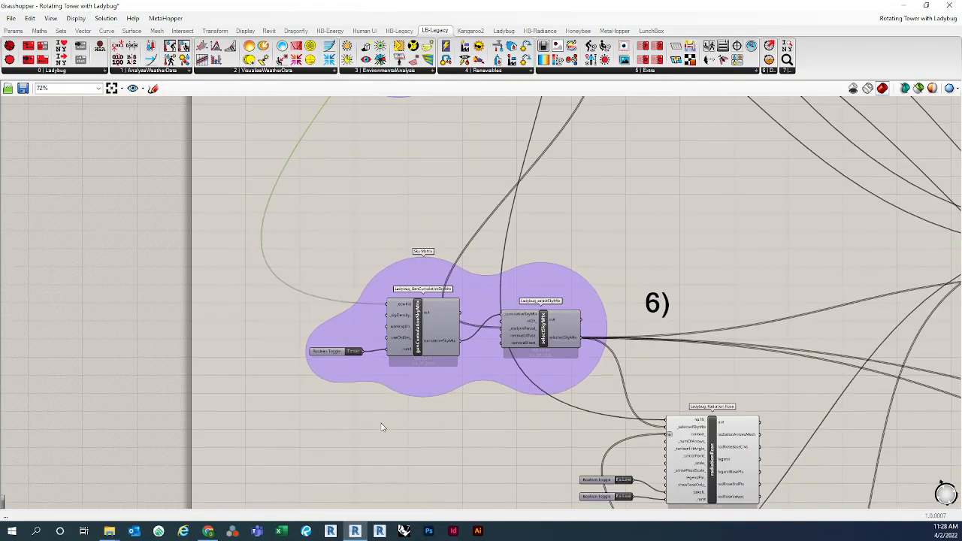
right_drag(381, 424, 374, 383)
scroll(374, 366, up, 1)
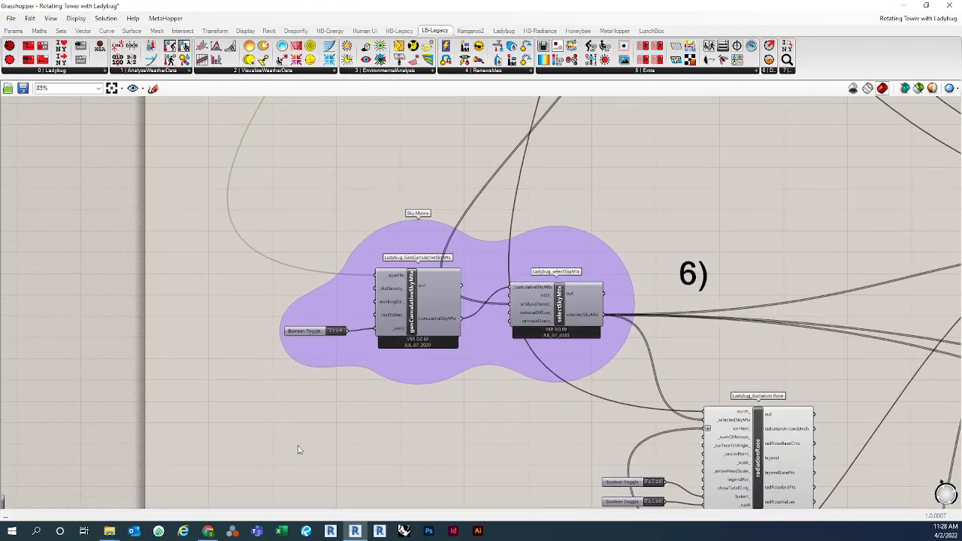
Switch to the Canvas course files in Chrome and open the C Drive Files folder under Ladybug & Honeybee Troubleshooting.
click(209, 532)
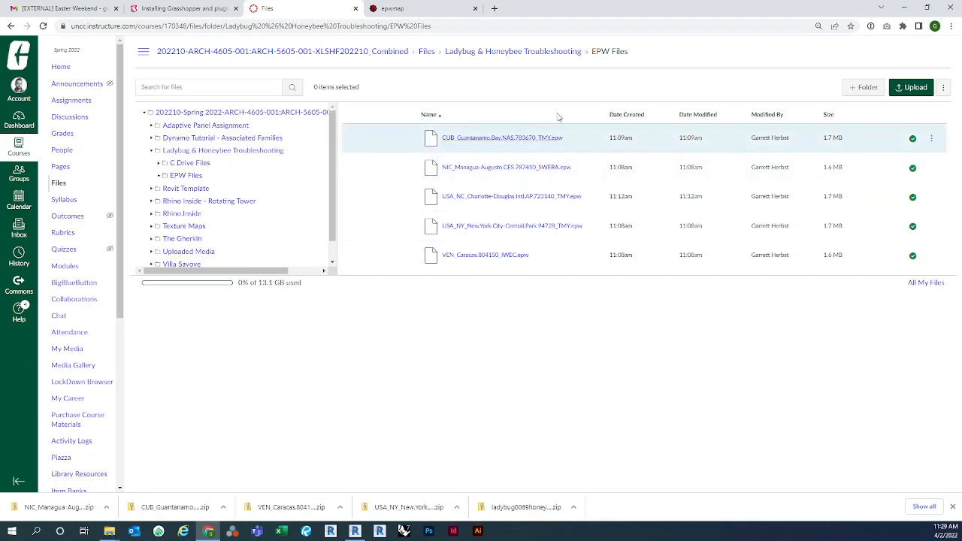
click(564, 52)
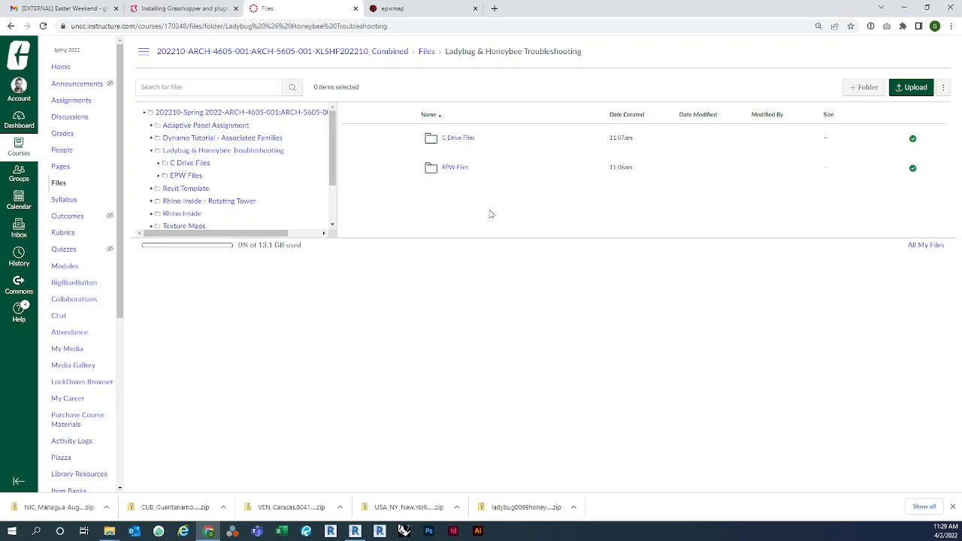
click(463, 141)
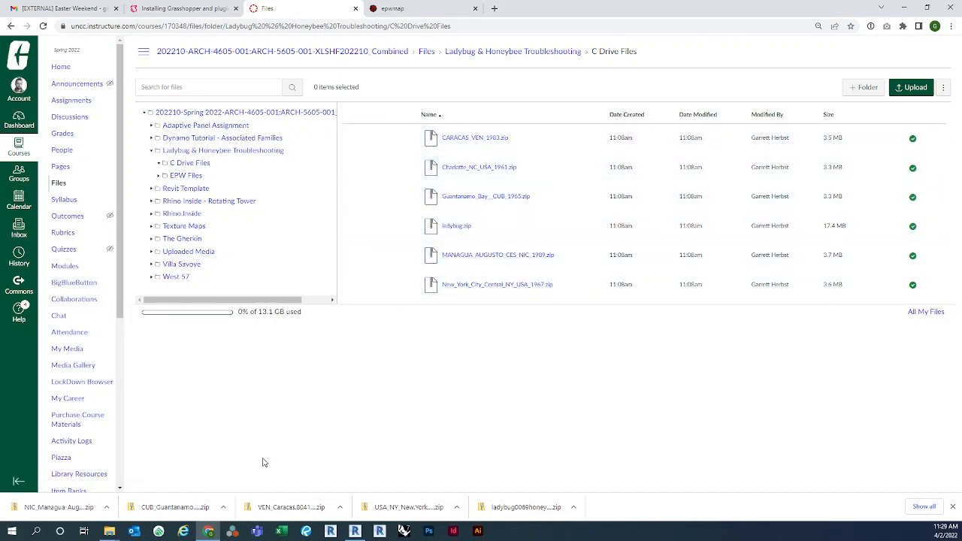
Bring up File Explorer, check the files inside CARACAS_VEN_1983 and return to the ladybug folder.
mouse_move(110, 532)
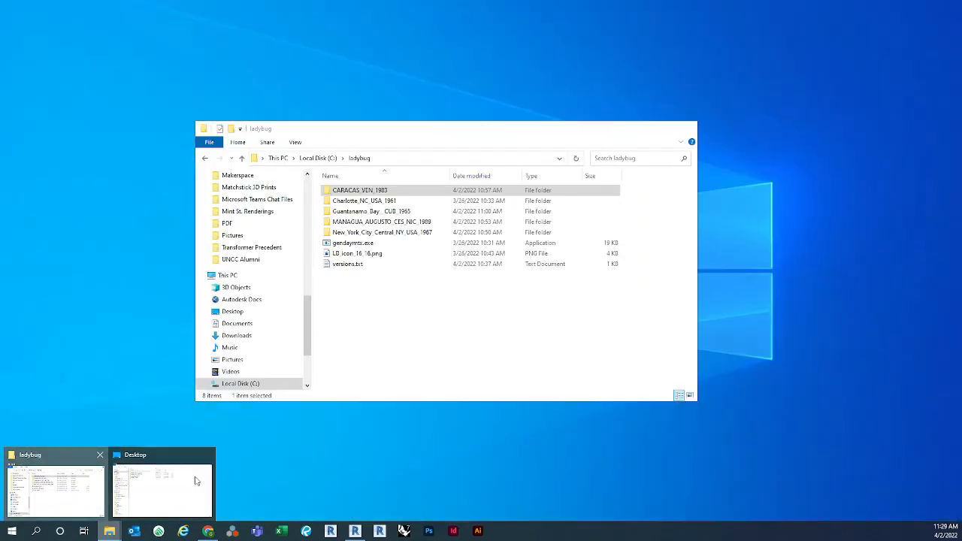
click(193, 483)
double_click(376, 191)
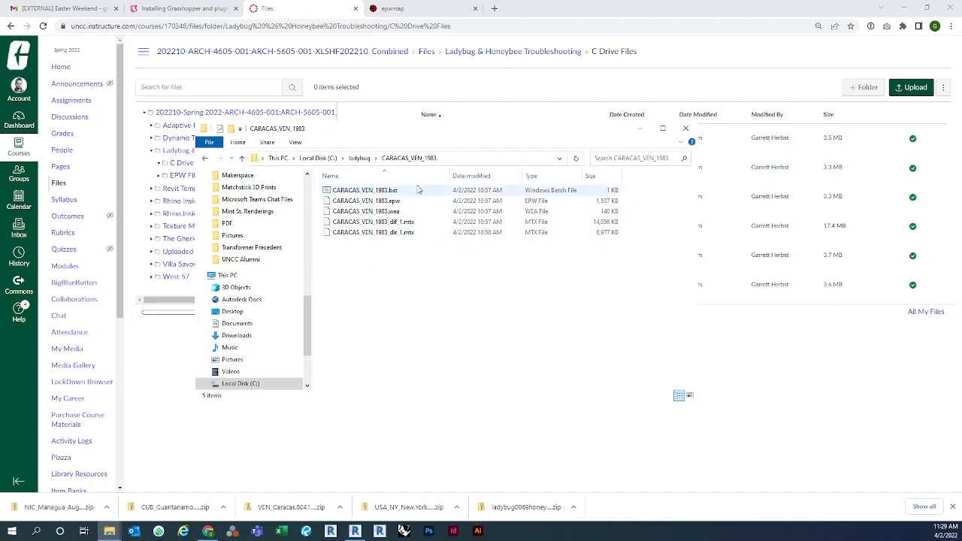
click(364, 160)
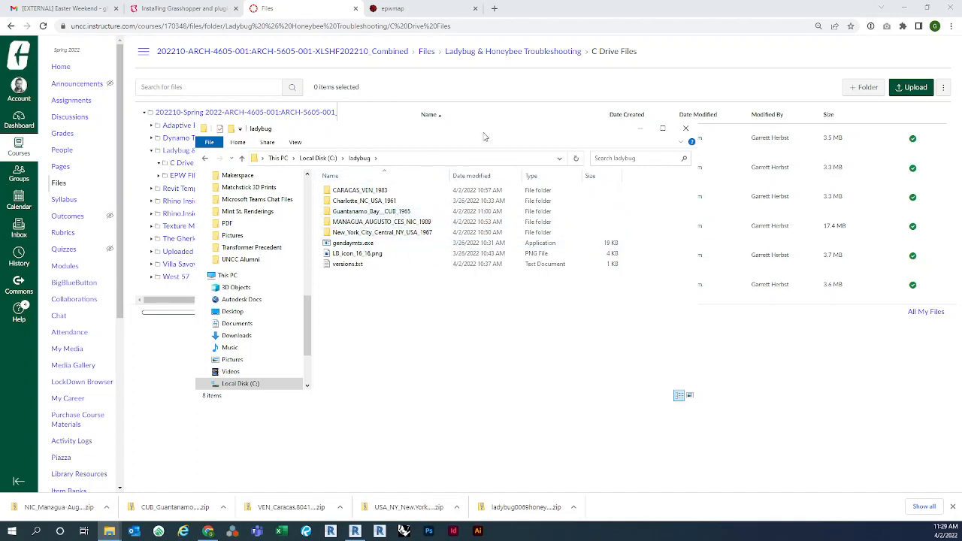
Open MANAGUA_AUGUSTO_CES_NIC_1989, review its BAT, EPW and WEA files, and widen the Name column to read the full MTX file names.
double_click(410, 225)
click(372, 191)
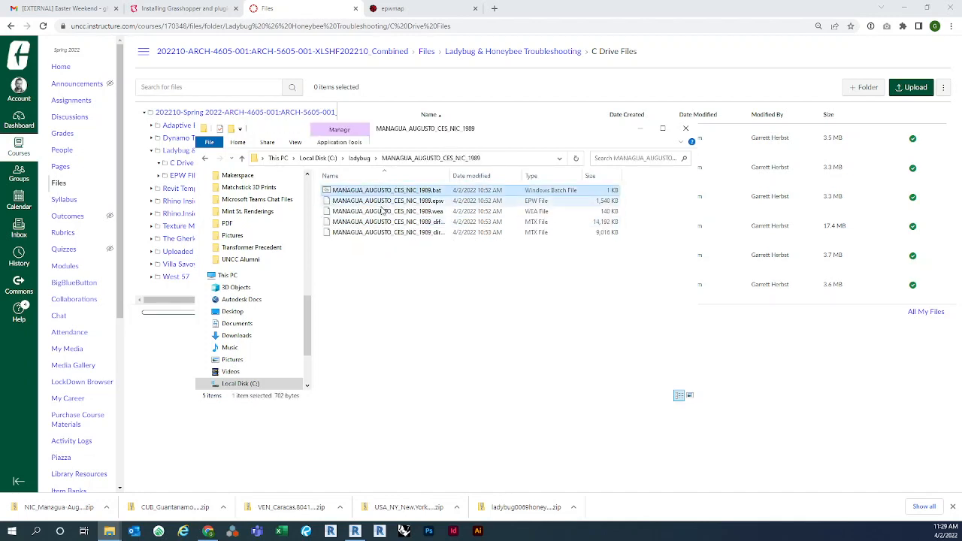
shift+click(383, 212)
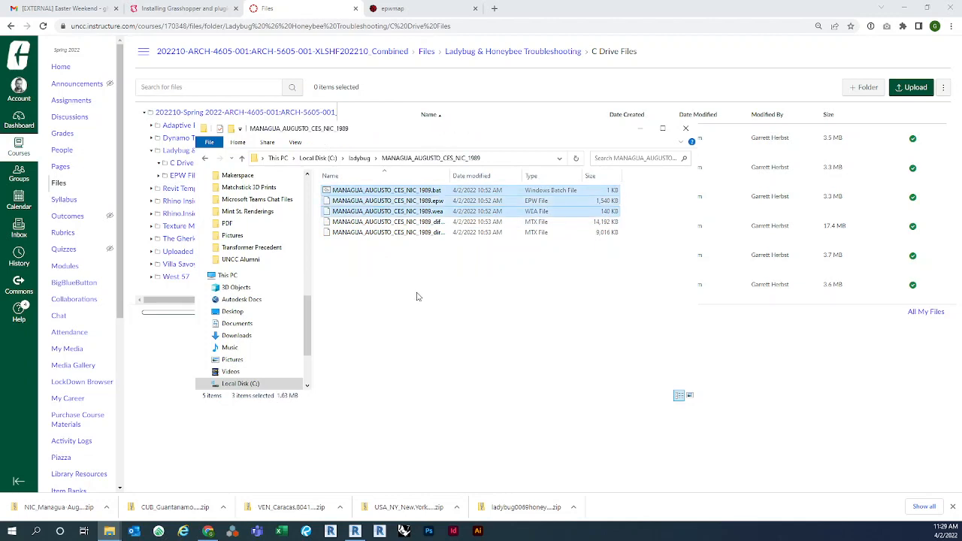
click(417, 297)
drag(450, 175, 500, 174)
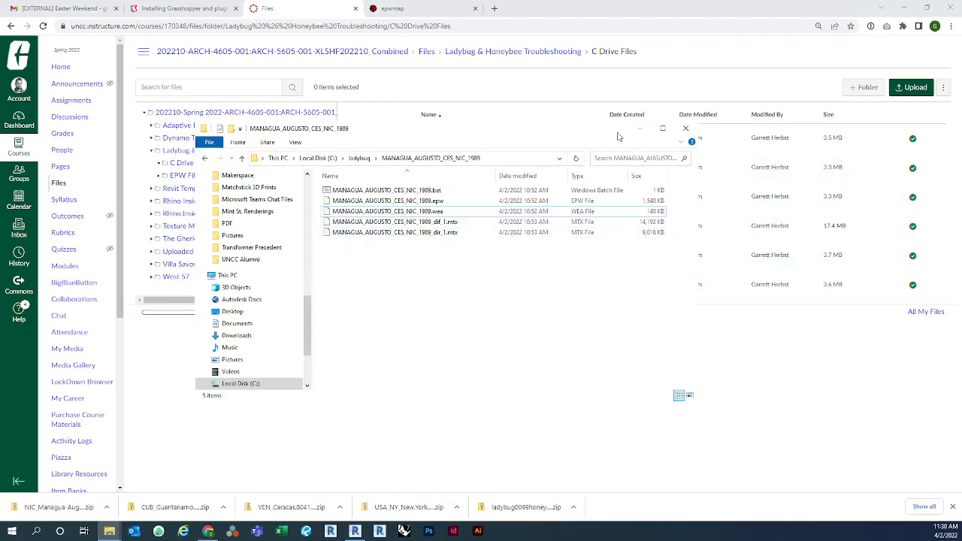
drag(617, 133, 586, 97)
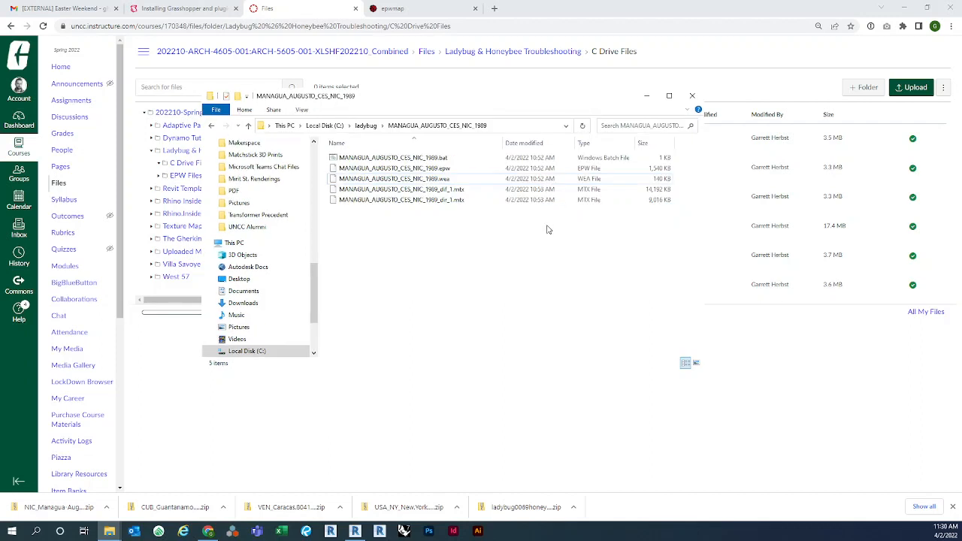
Switch to Grasshopper and set the Boolean Toggle feeding _runIt of Ladybug_GenCumulativeSkyMtx to False.
click(354, 531)
scroll(346, 302, up, 3)
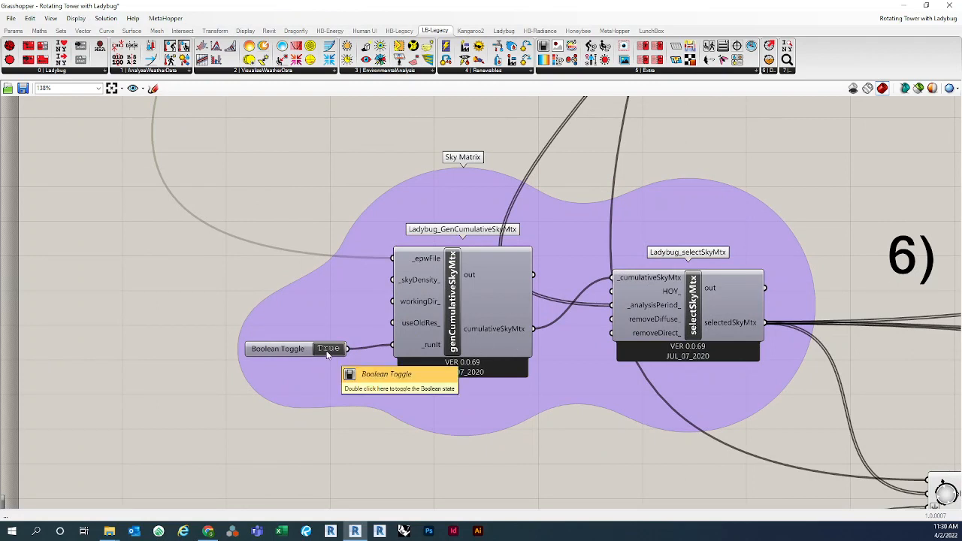
double_click(328, 351)
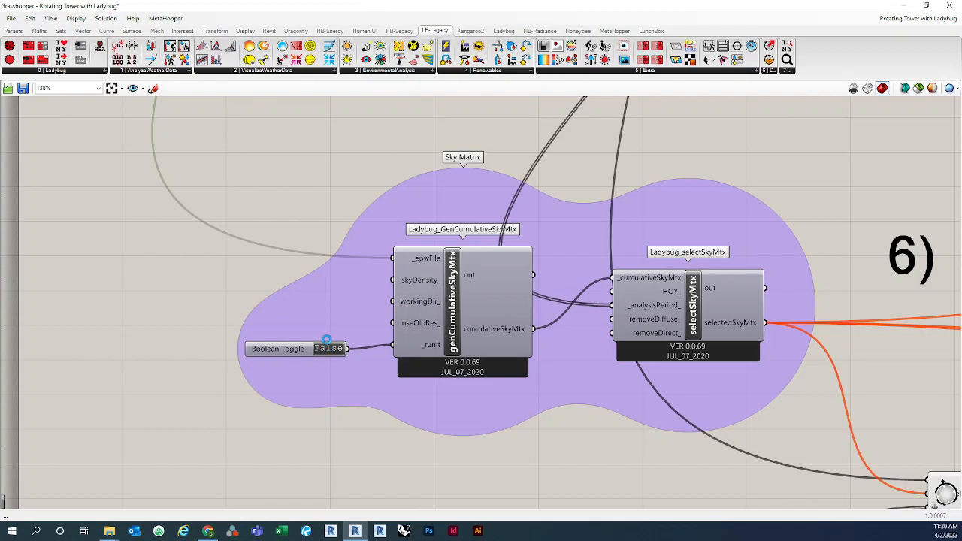
Check ladybug.zip on the Canvas C Drive Files page in Chrome and open the matching ladybug folder on Local Disk (C:) in File Explorer.
mouse_move(111, 530)
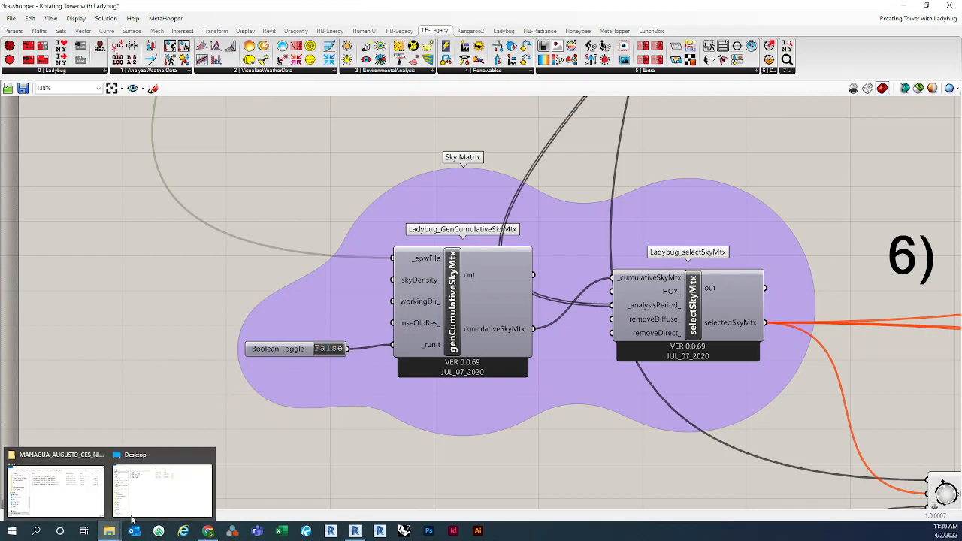
click(208, 530)
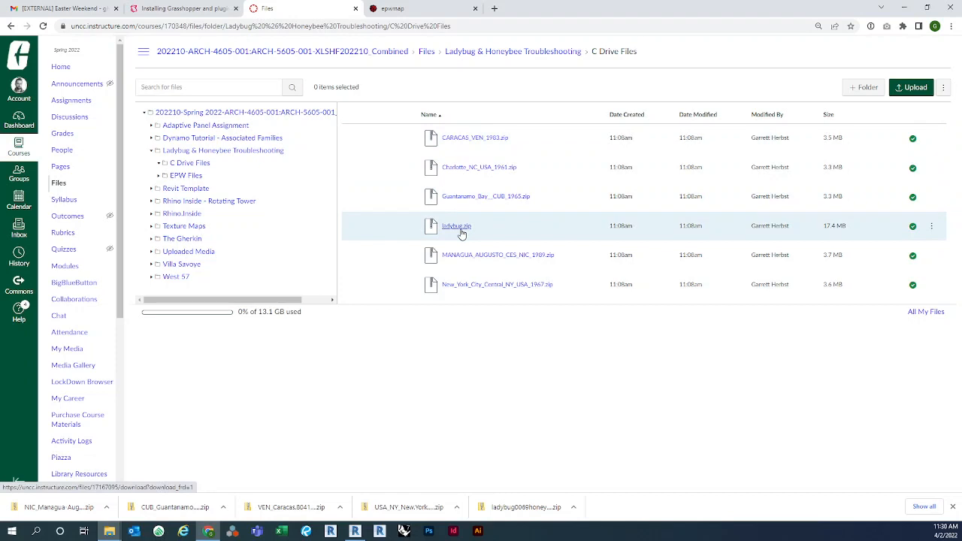
click(110, 530)
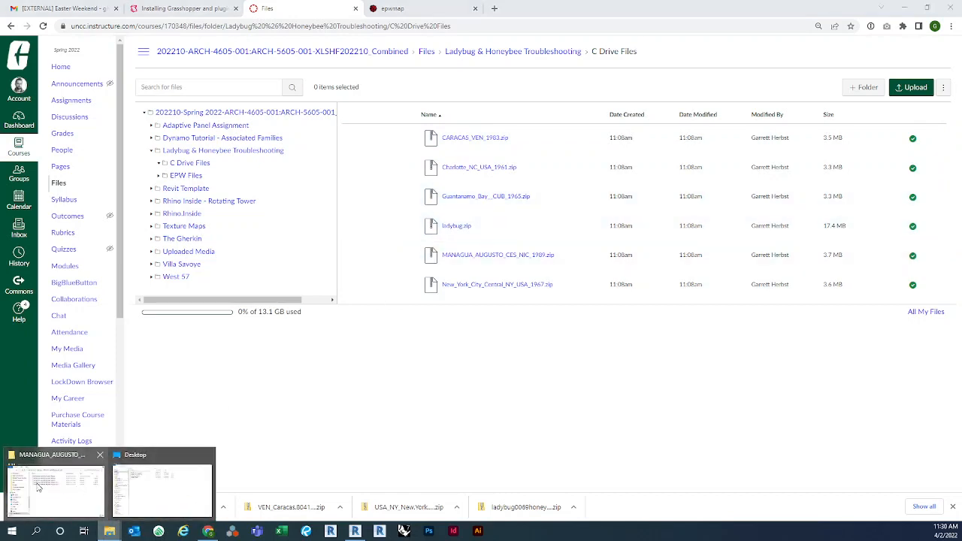
click(145, 491)
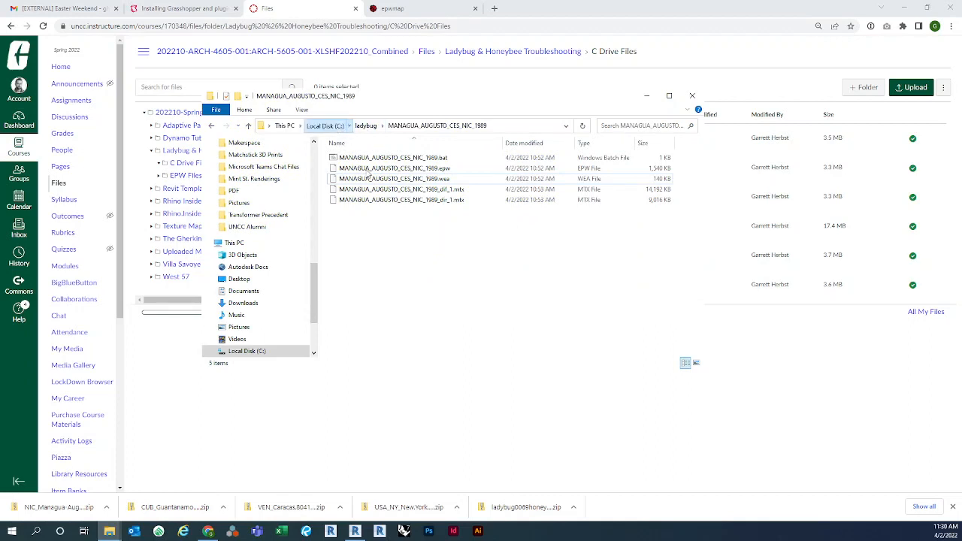
click(325, 126)
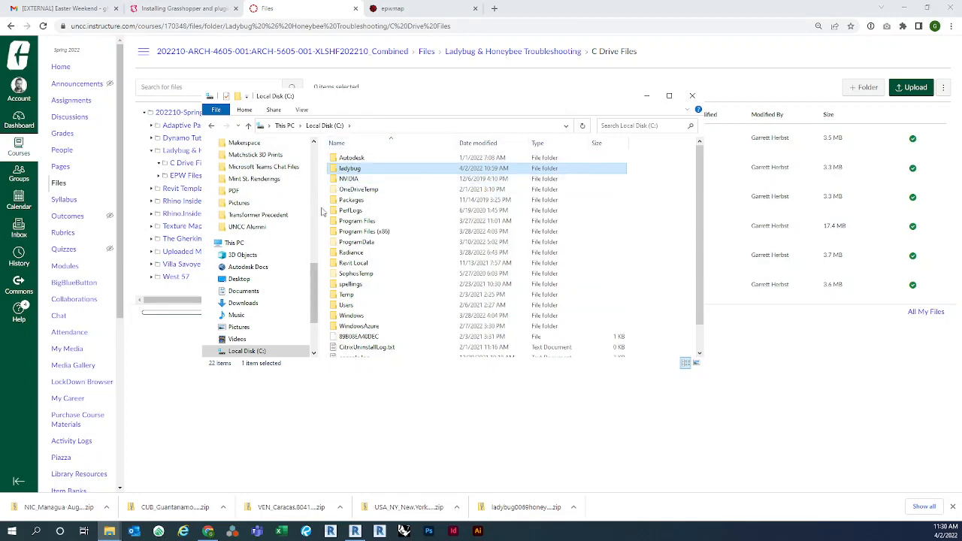
double_click(358, 170)
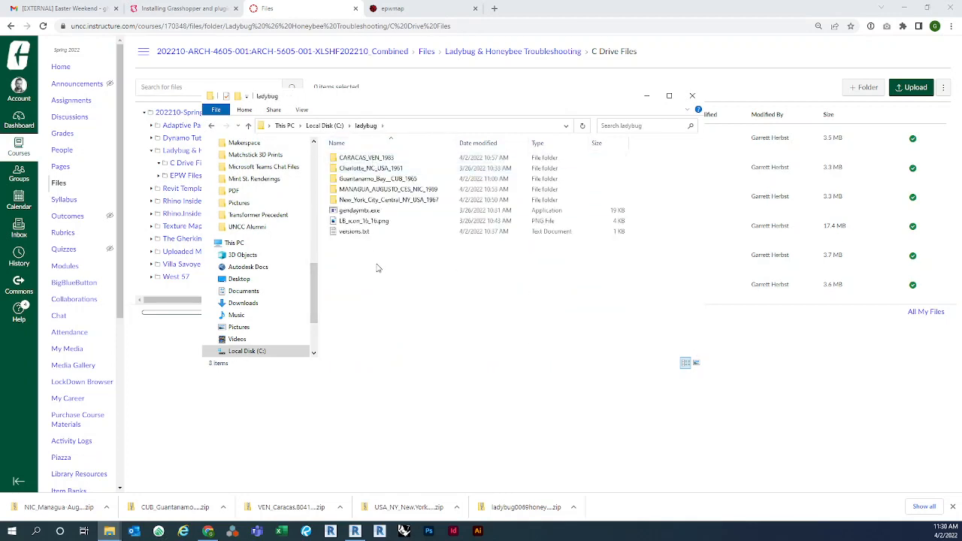
Highlight gendaymtx.exe, LB_icon_16_16.png and versions.txt in the ladybug folder, clear the selection and minimize File Explorer.
drag(378, 266, 358, 214)
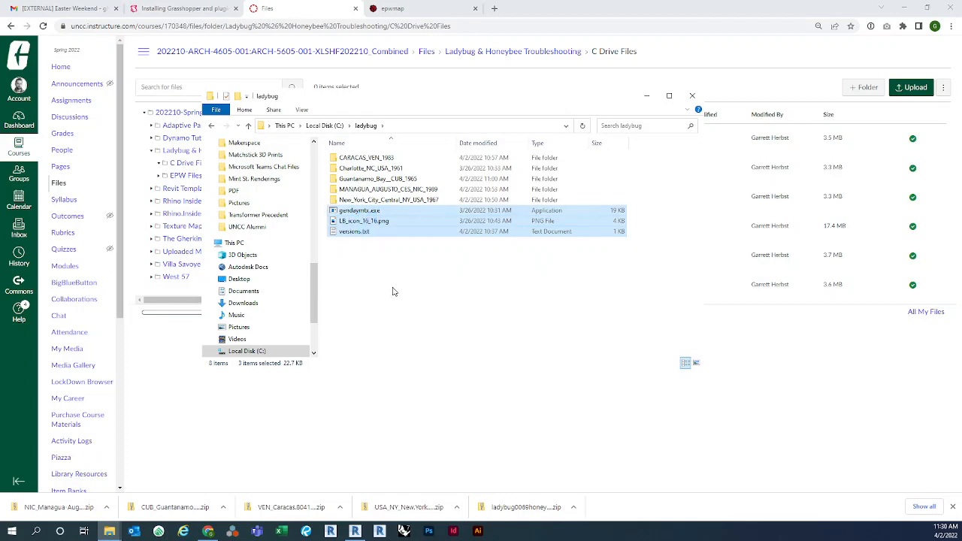
click(392, 291)
click(650, 6)
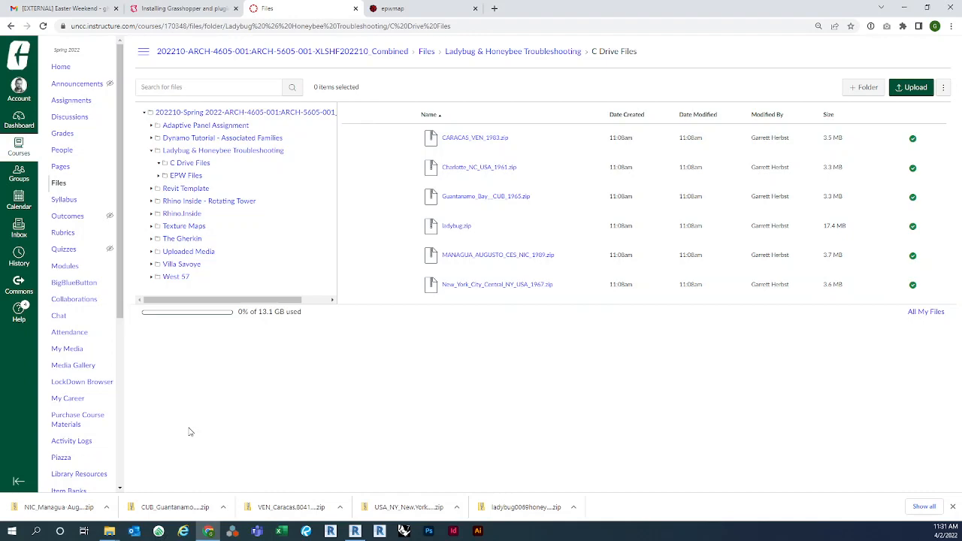
Restore the File Explorer window, recheck the ladybug folder's location on Local Disk (C:) and return to the drive root.
mouse_move(109, 530)
mouse_move(138, 500)
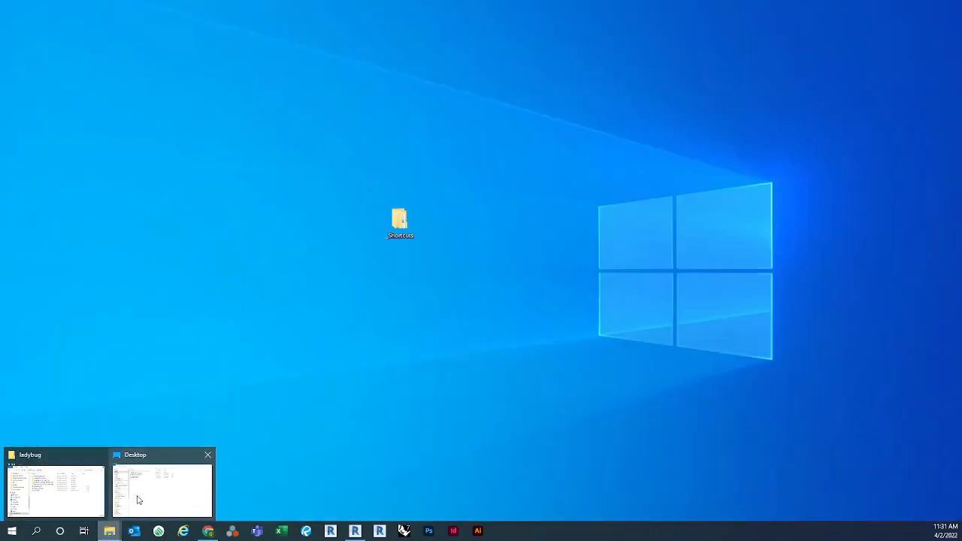
click(57, 489)
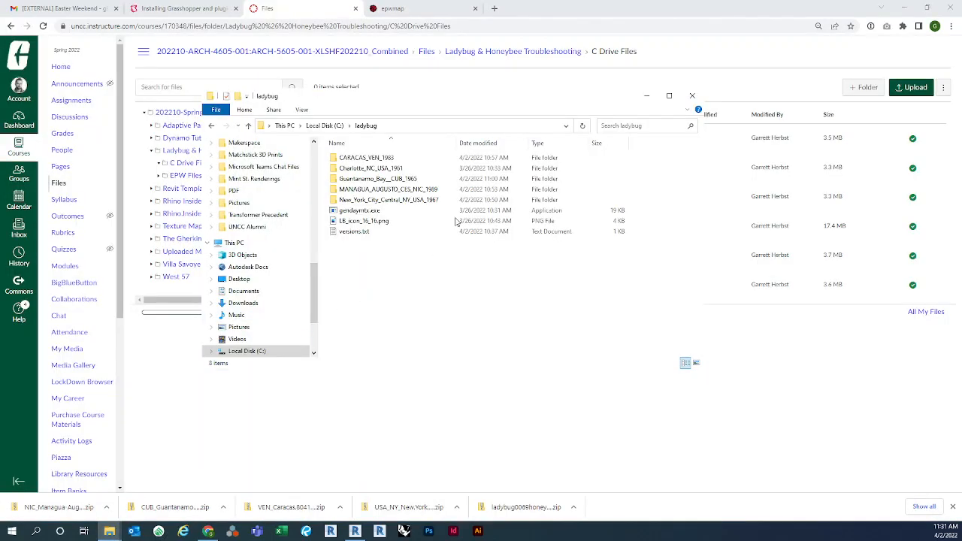
click(323, 126)
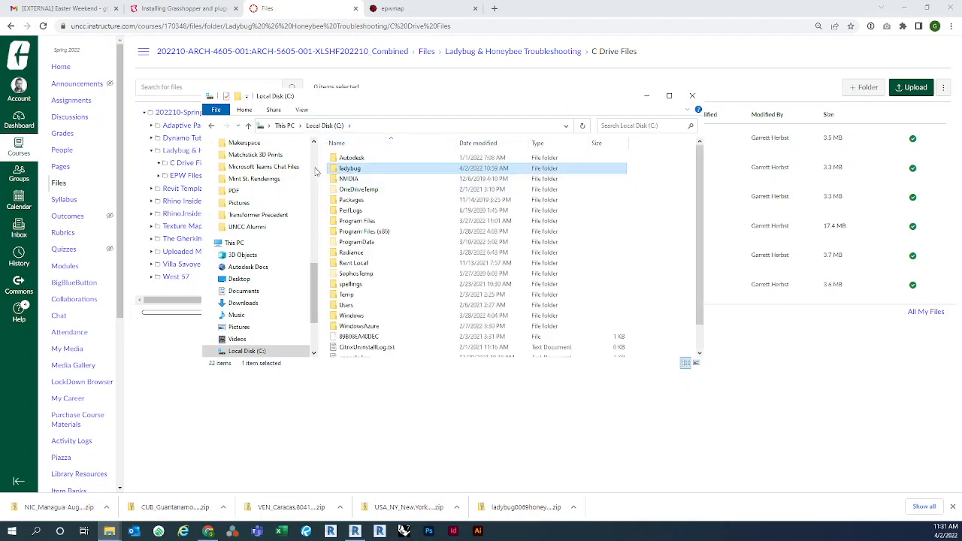
double_click(380, 170)
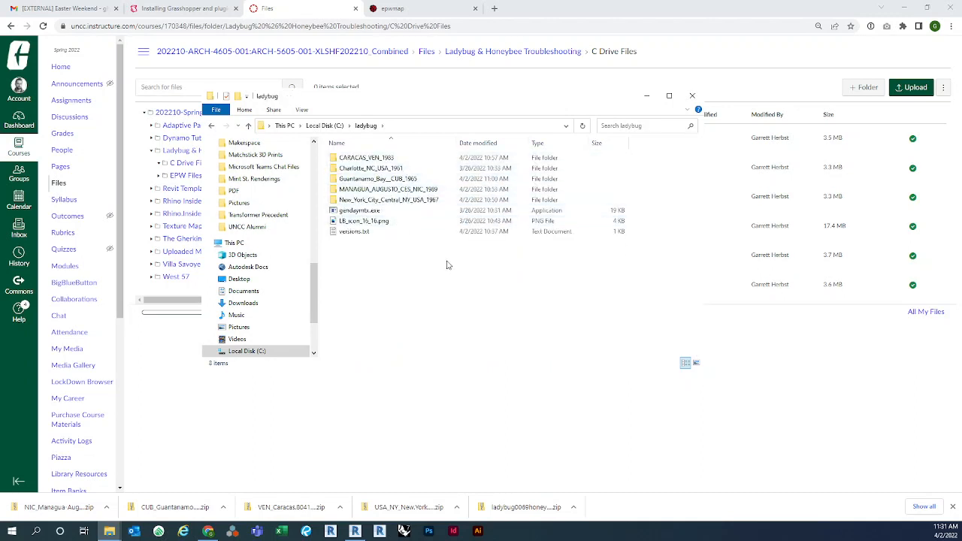
click(325, 126)
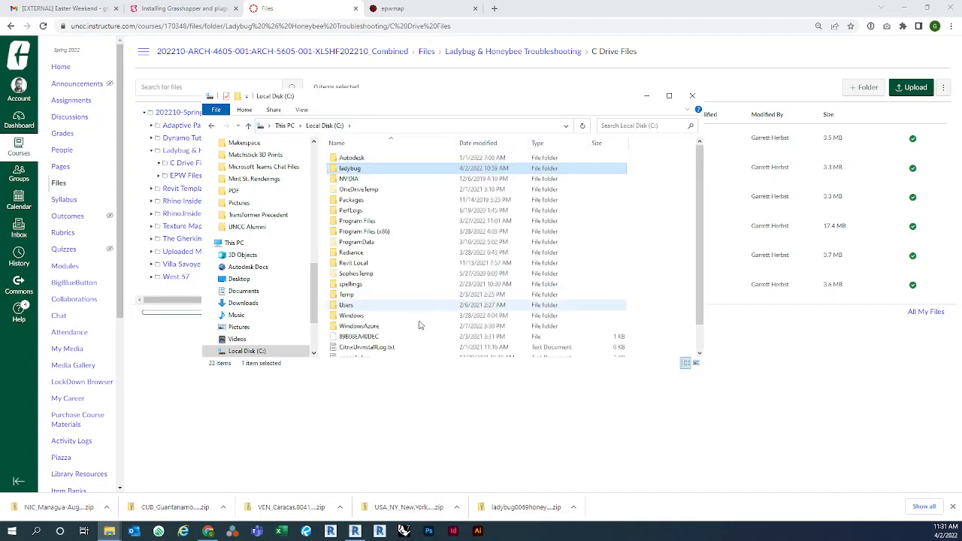
Open the Radiance folder on Local Disk (C:) and check its full path.
click(377, 255)
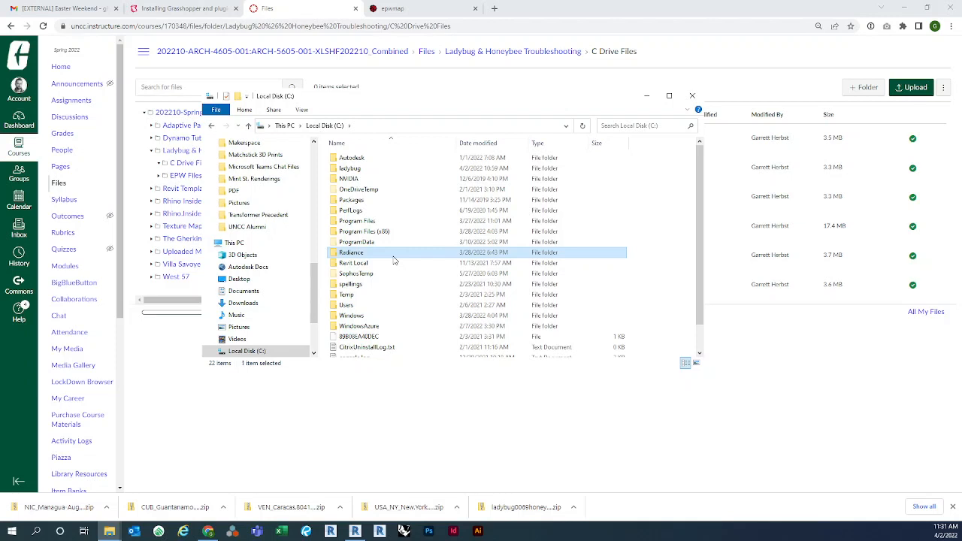
double_click(390, 253)
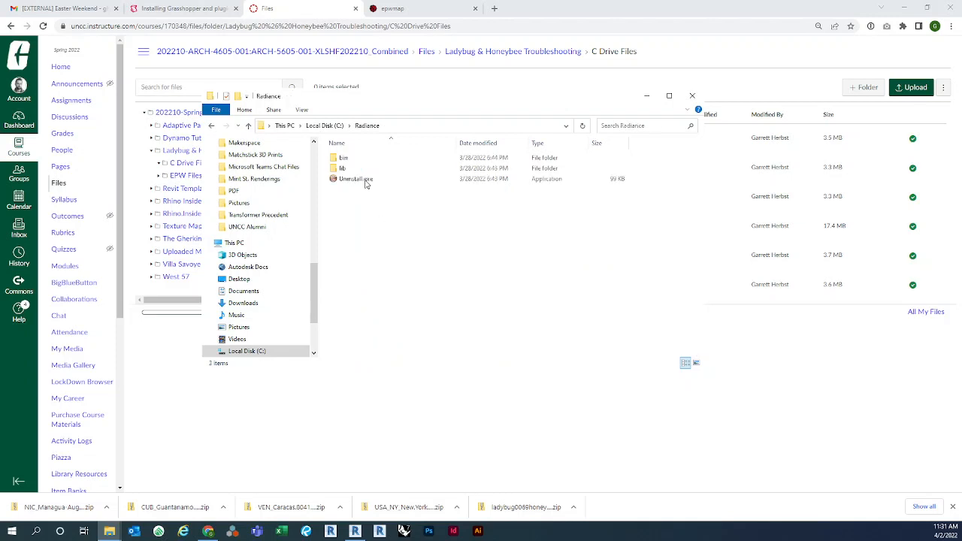
click(419, 125)
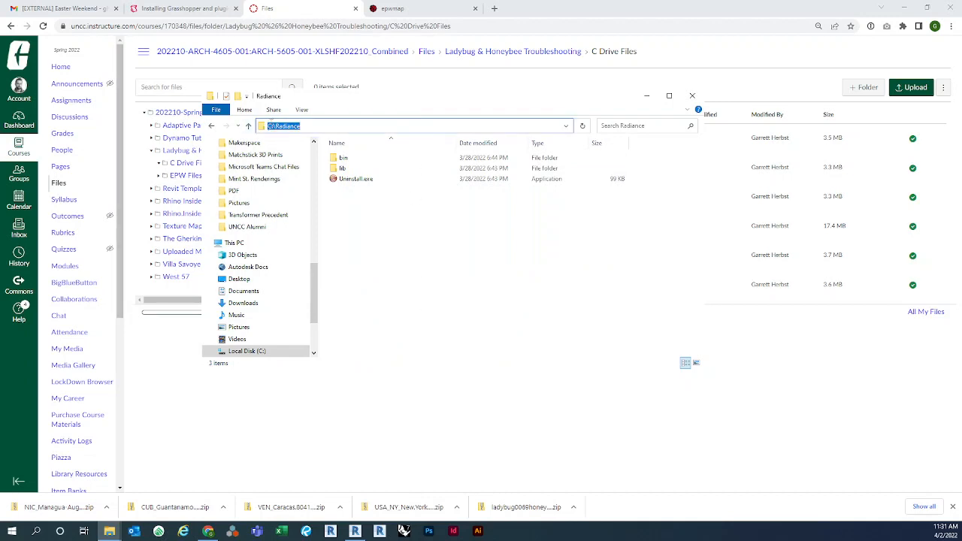
click(383, 264)
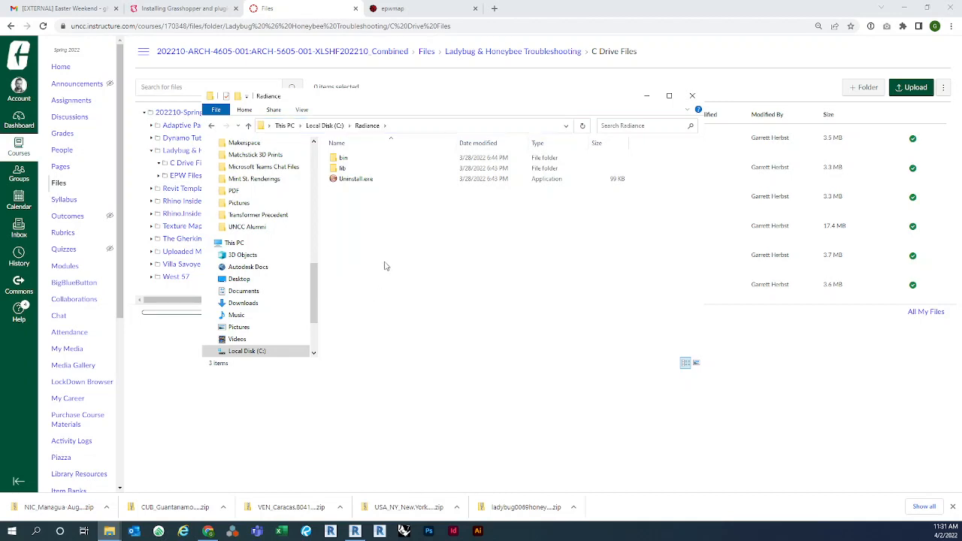
Open Radiance's bin folder and locate gendaymtx.exe.
double_click(389, 161)
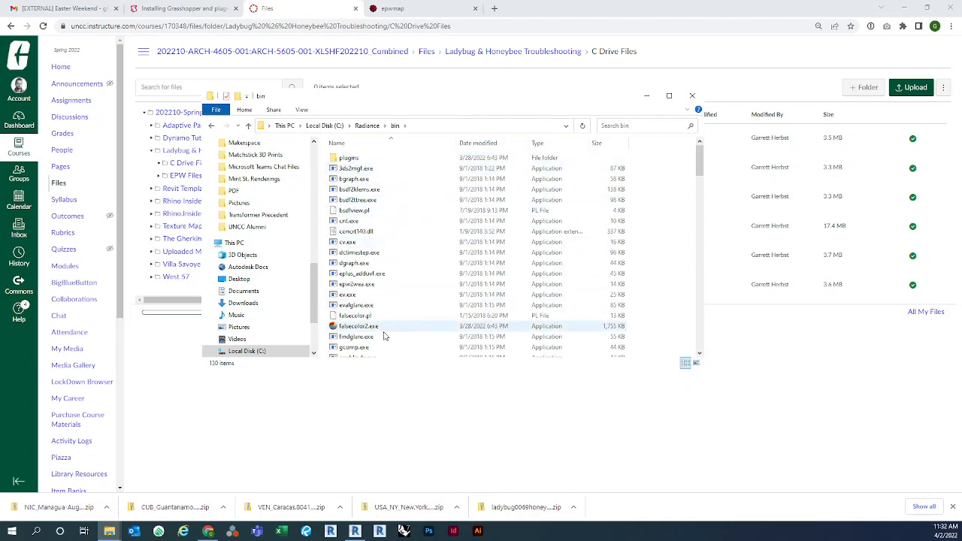
click(383, 327)
scroll(429, 301, down, 3)
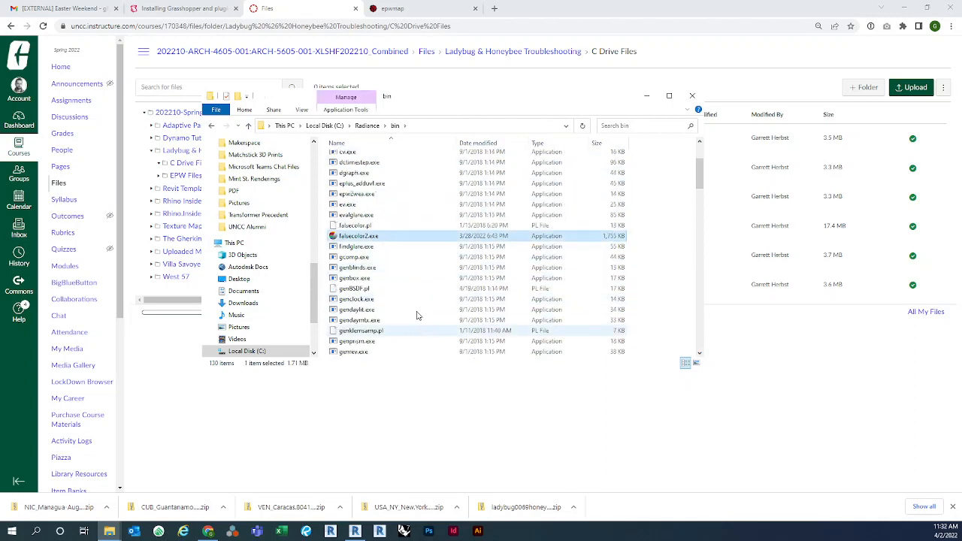
click(425, 321)
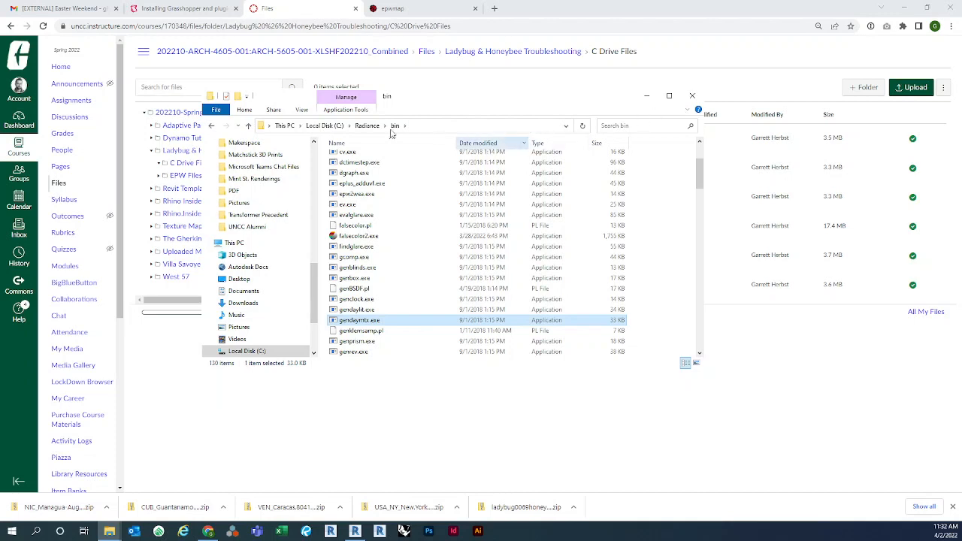
Go back to the root of Local Disk (C:) and minimize Chrome to reveal the Grasshopper definition.
click(211, 126)
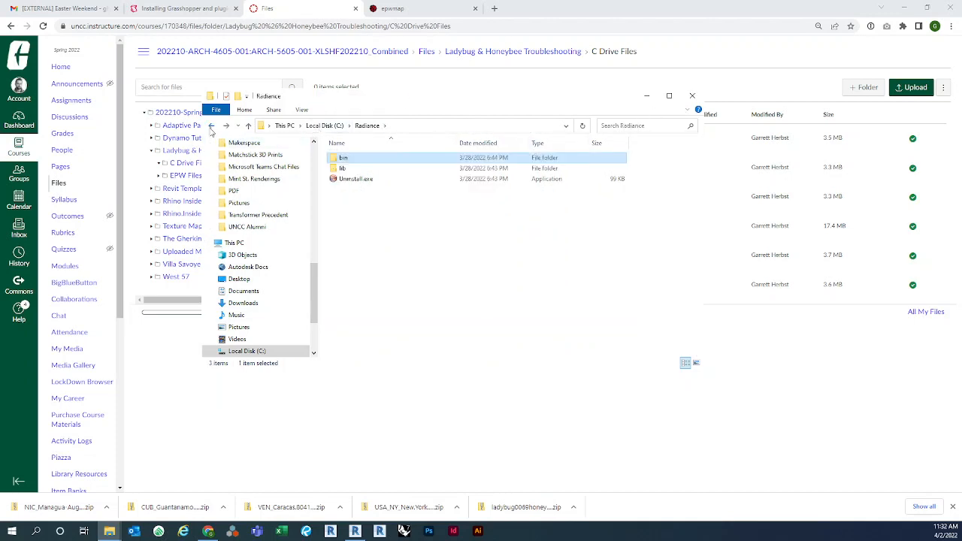
click(211, 126)
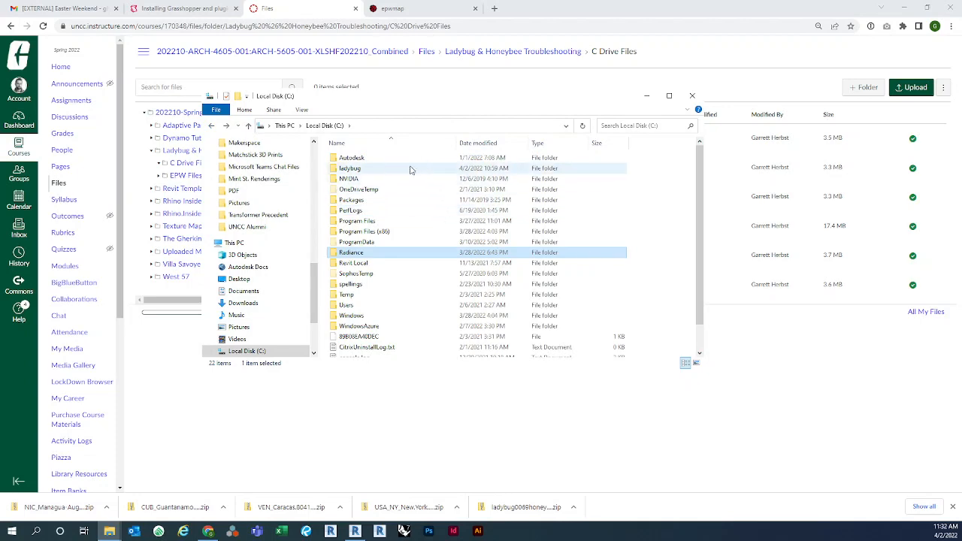
click(906, 9)
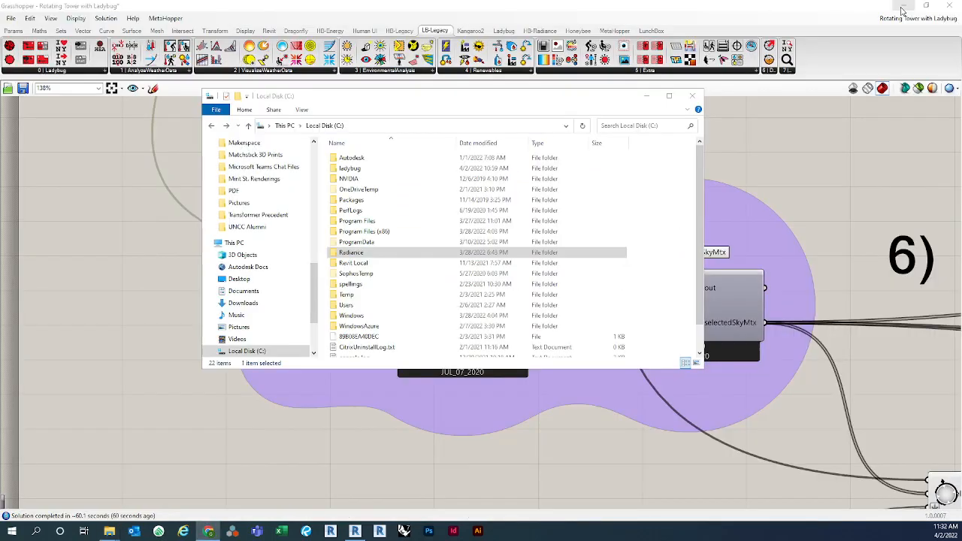
Minimize File Explorer and examine the GenCumulativeSkyMtx component in the Sky Matrix group.
click(646, 96)
right_drag(190, 293, 216, 298)
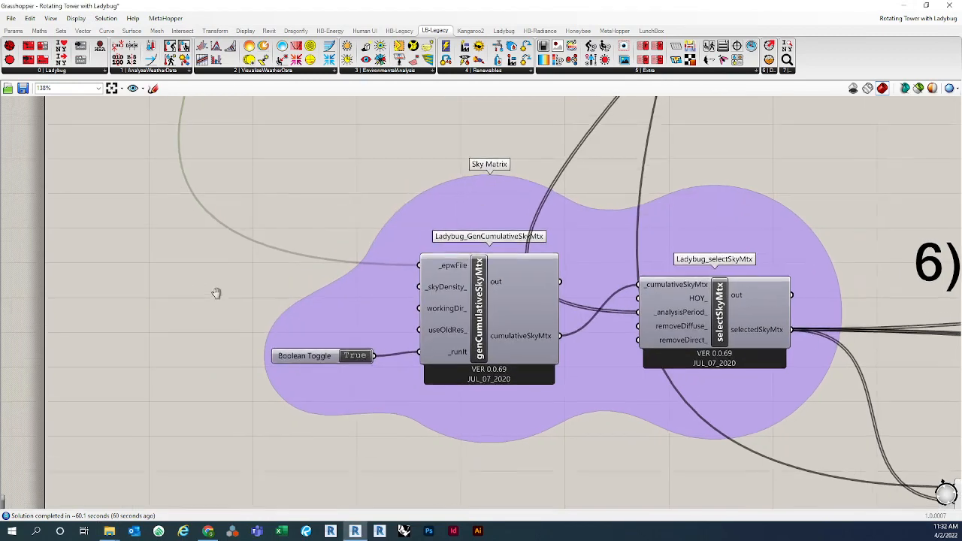
mouse_move(445, 314)
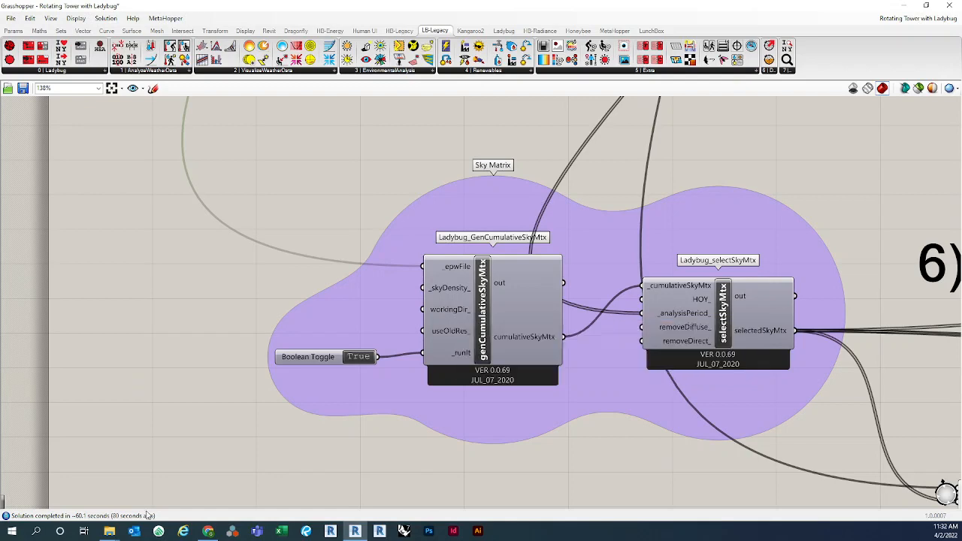
Restore File Explorer and inspect the Charlotte_NC_USA_1961 folder inside the ladybug folder on Local Disk (C:).
mouse_move(109, 530)
click(91, 485)
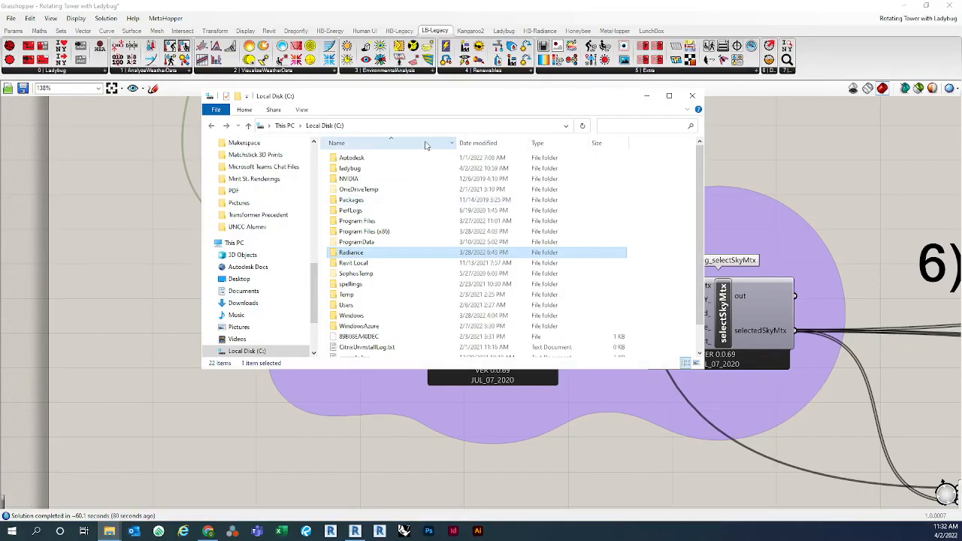
click(405, 161)
double_click(405, 168)
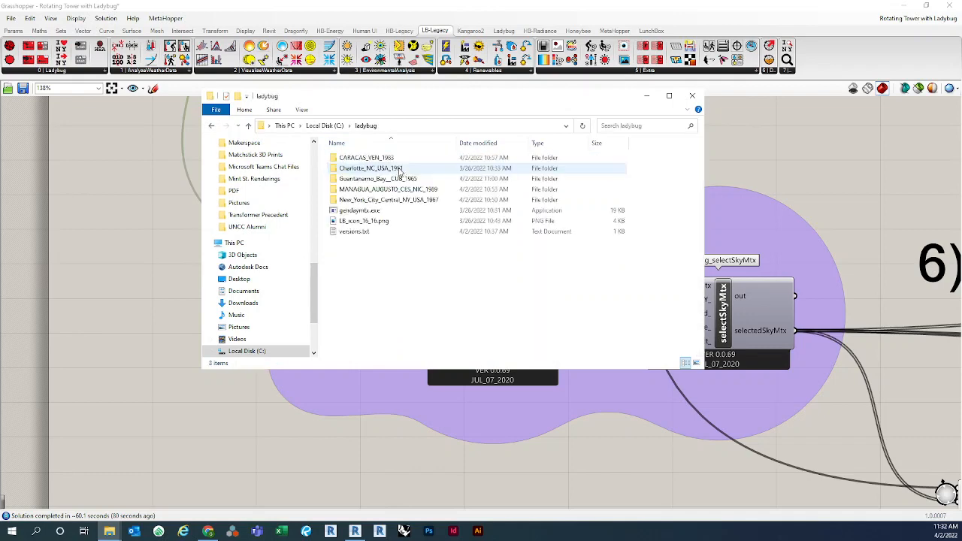
key(alt+d)
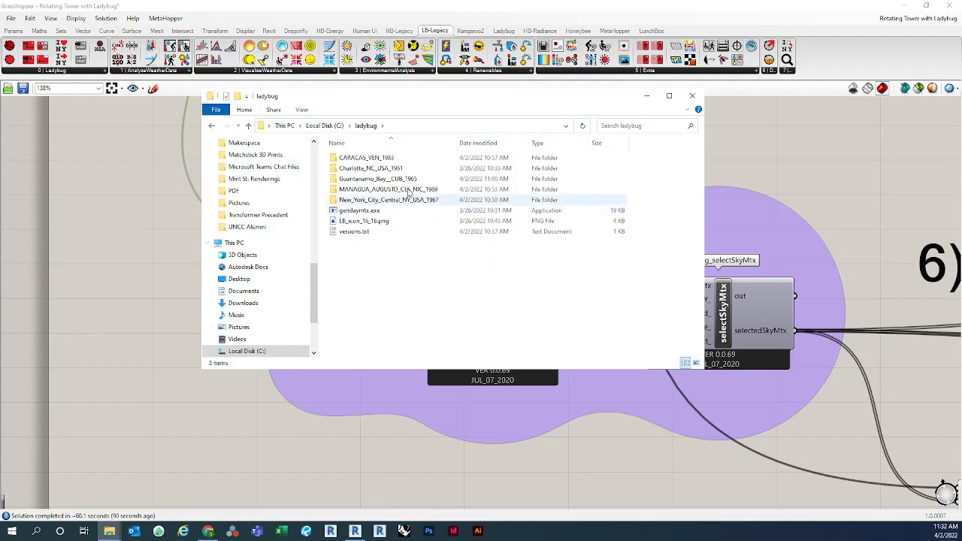
double_click(406, 168)
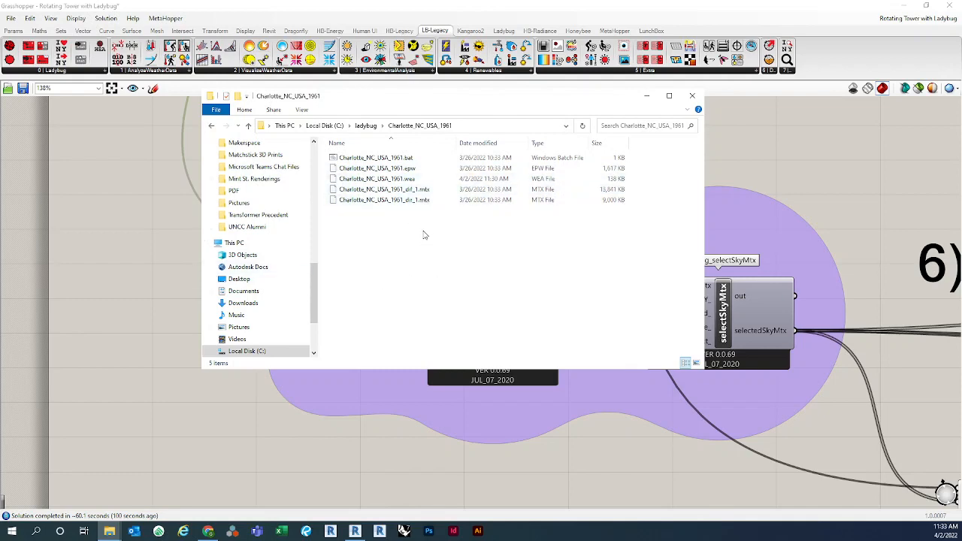
Return to the Grasshopper definition and read the description of the workingDir_ input on GenCumulativeSkyMtx.
right_drag(197, 368, 213, 367)
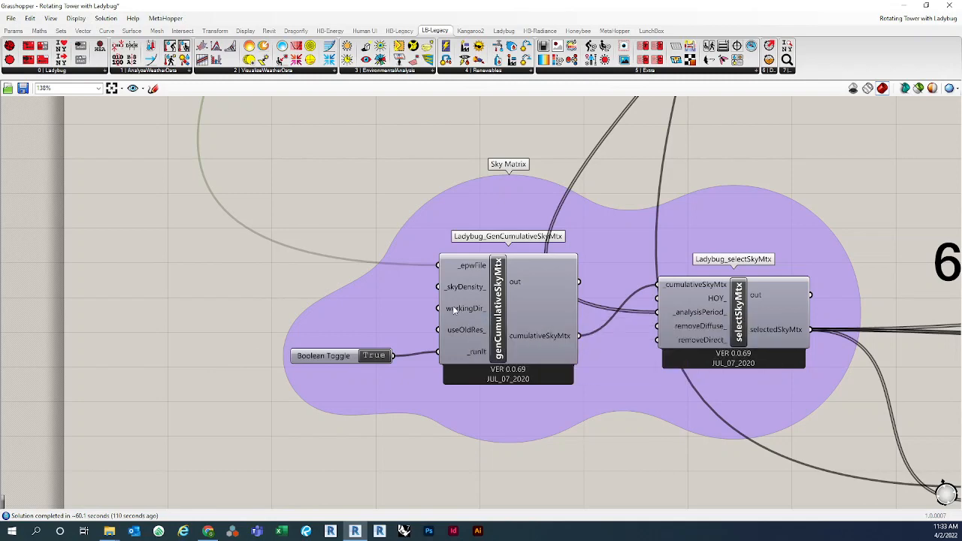
right_drag(308, 299, 337, 283)
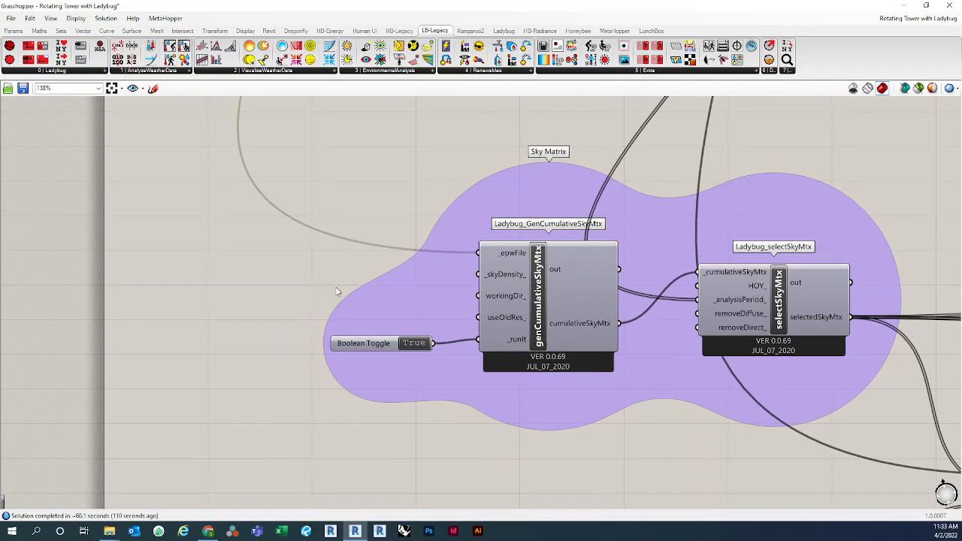
mouse_move(509, 300)
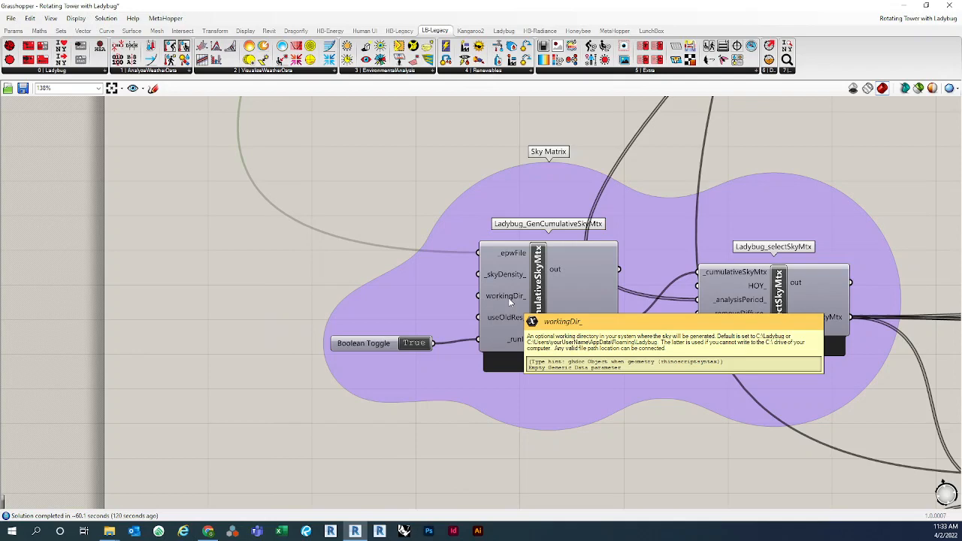
Add a File Path parameter and place it above the Boolean Toggle in the Sky Matrix group.
double_click(335, 280)
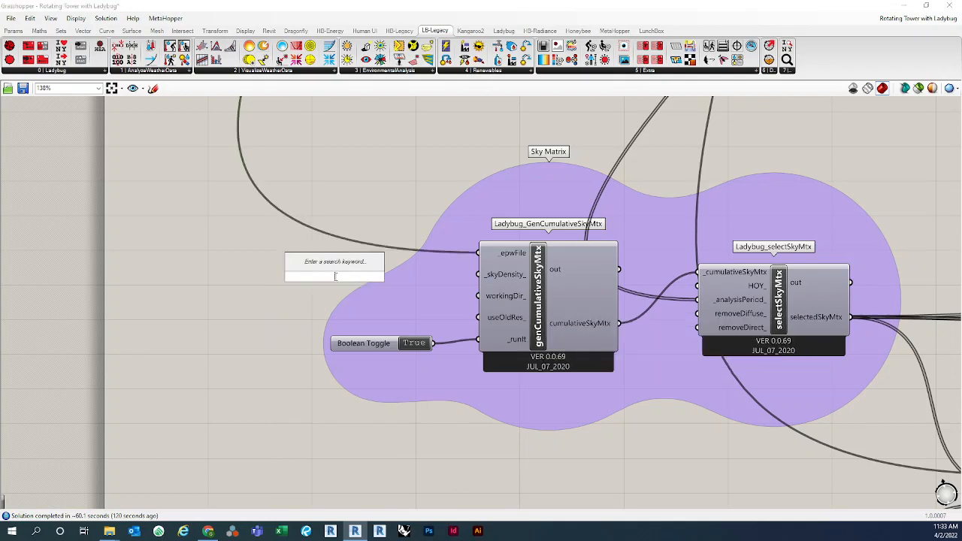
text(file path)
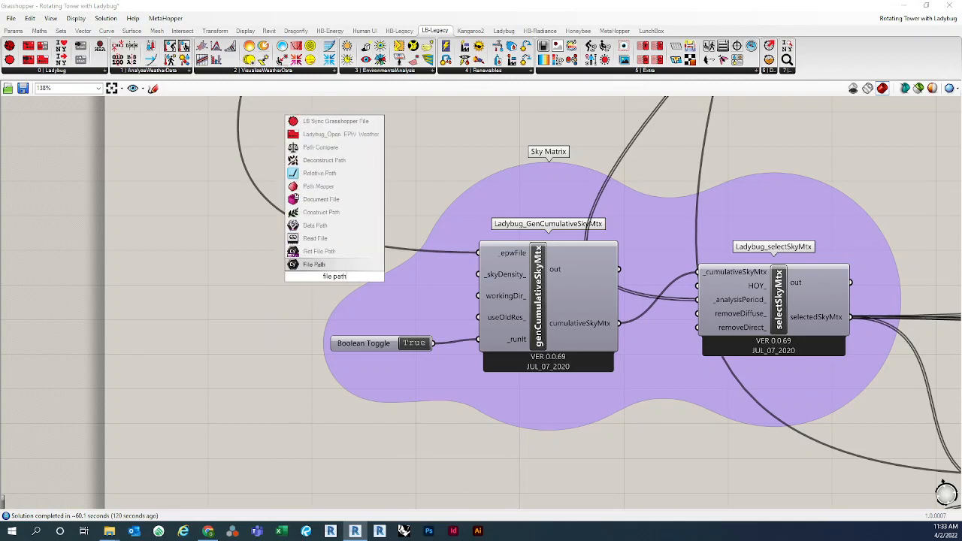
click(334, 266)
drag(332, 281, 363, 302)
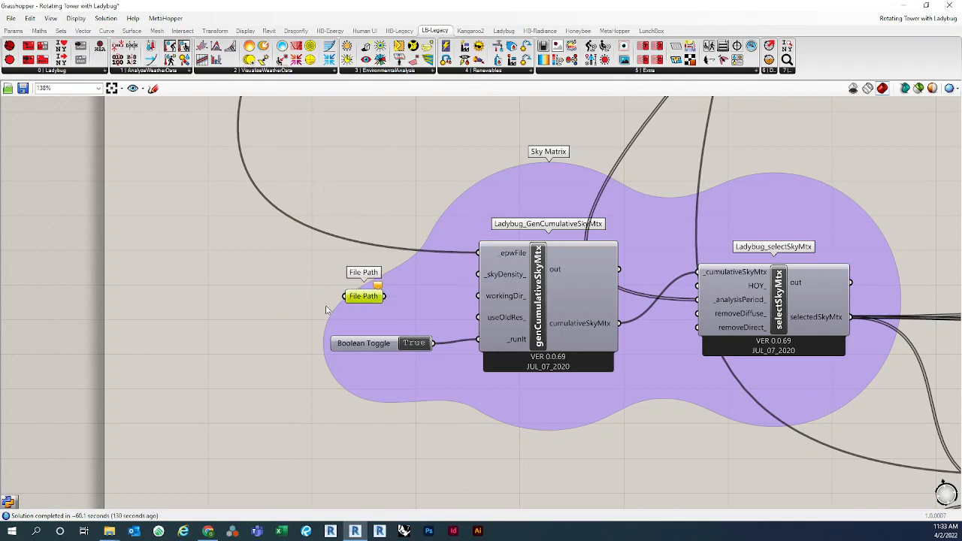
Set the File Path parameter's directory to the ladybug folder on Local Disk (C:) and connect it to GenCumulativeSkyMtx's workingDir_ input.
right_click(362, 299)
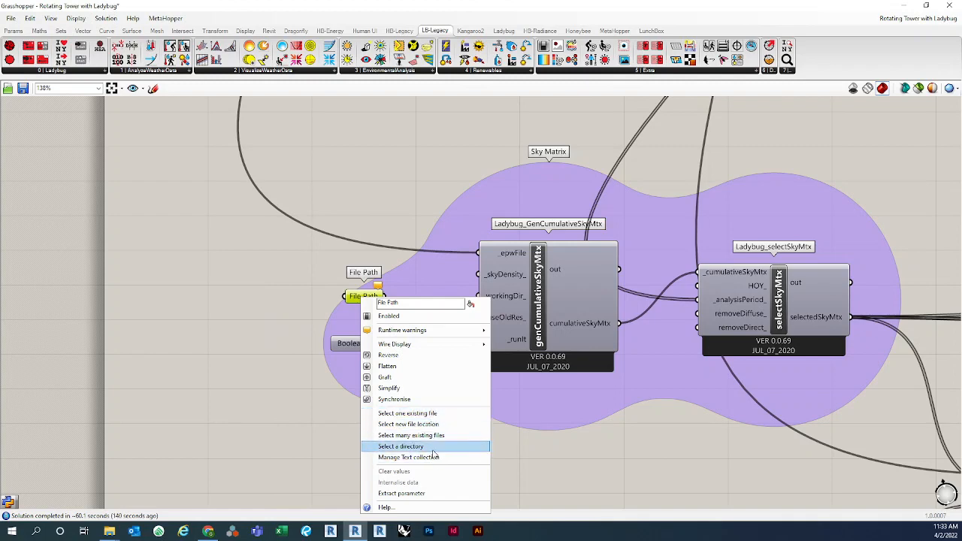
click(311, 316)
right_click(374, 298)
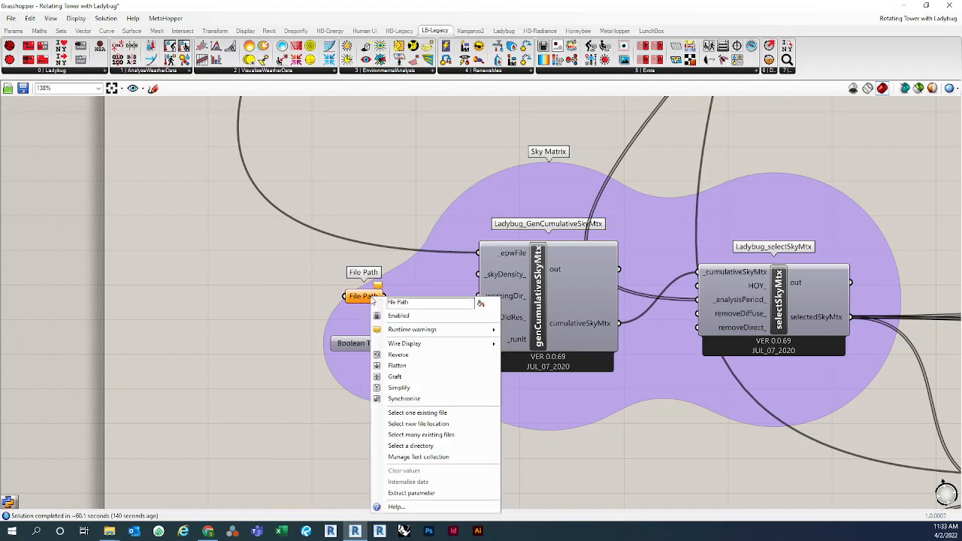
click(436, 447)
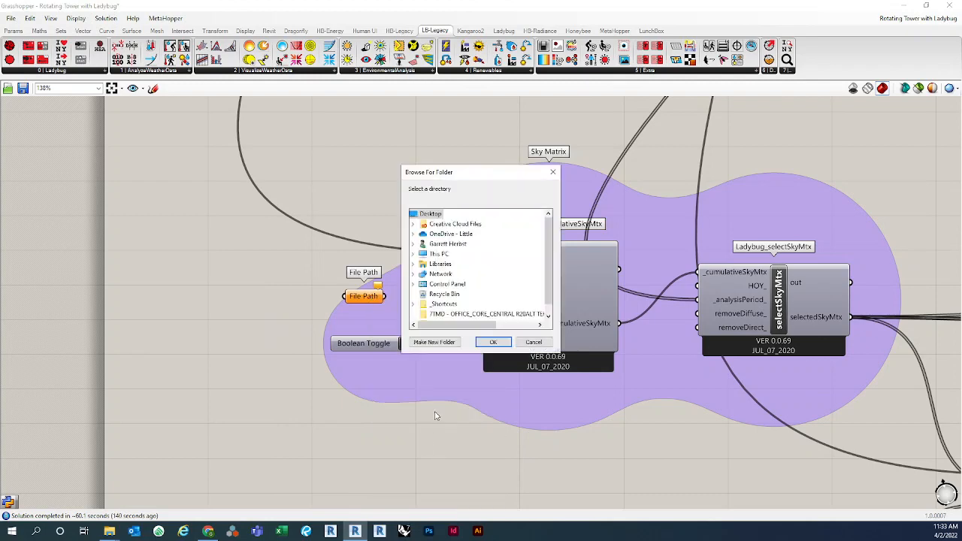
click(469, 257)
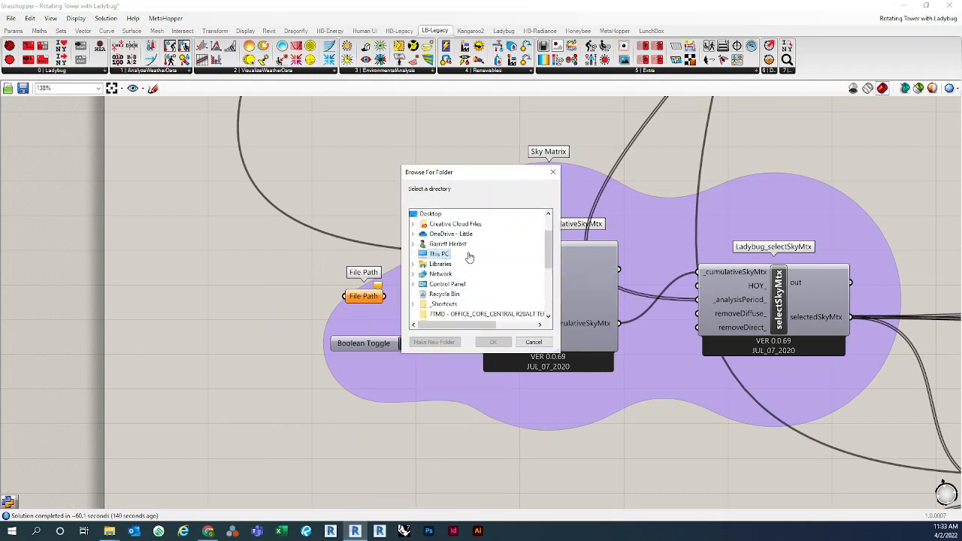
double_click(468, 257)
scroll(471, 248, down, 3)
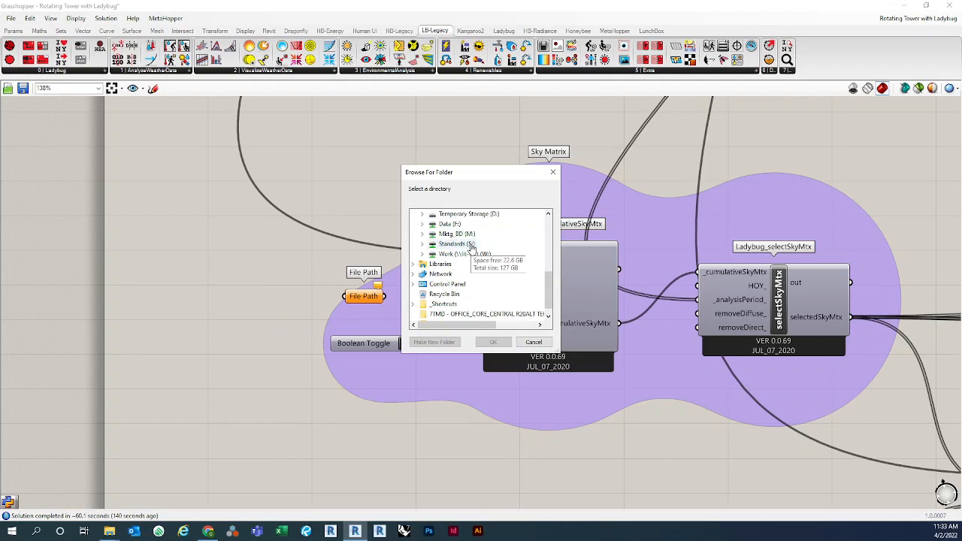
scroll(471, 248, up, 2)
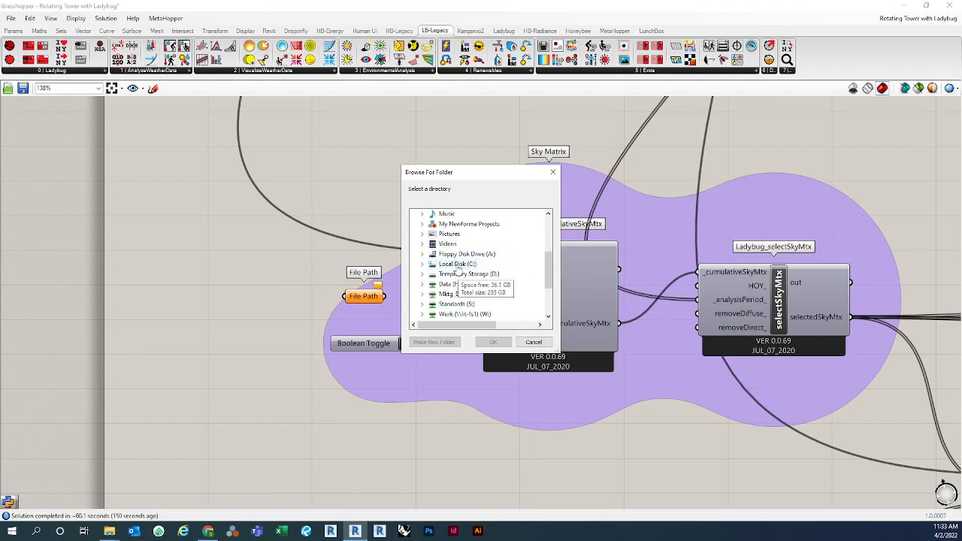
double_click(456, 264)
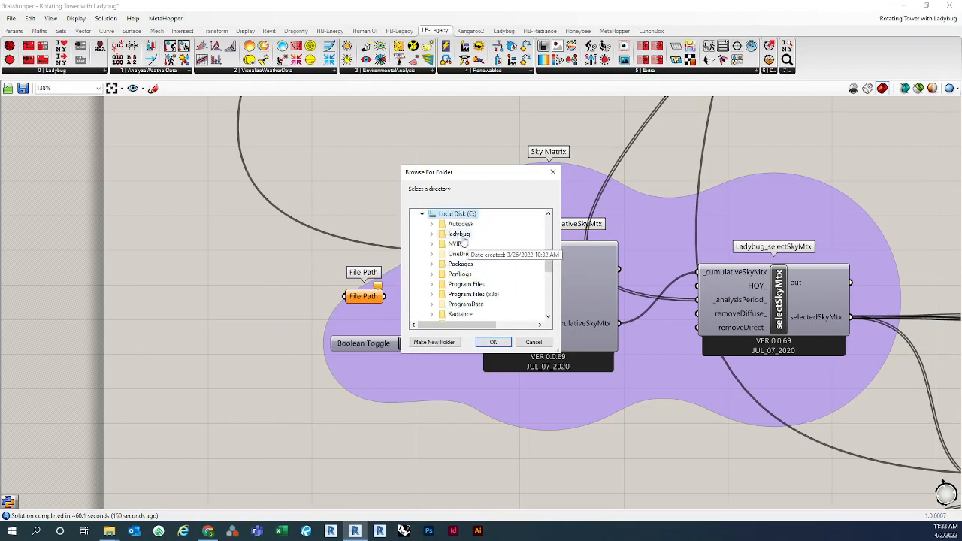
double_click(460, 235)
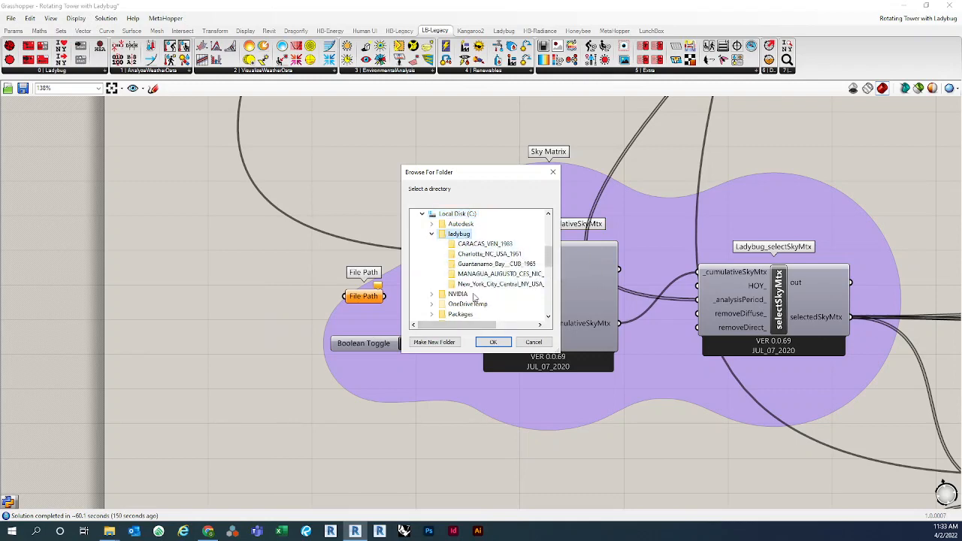
click(493, 342)
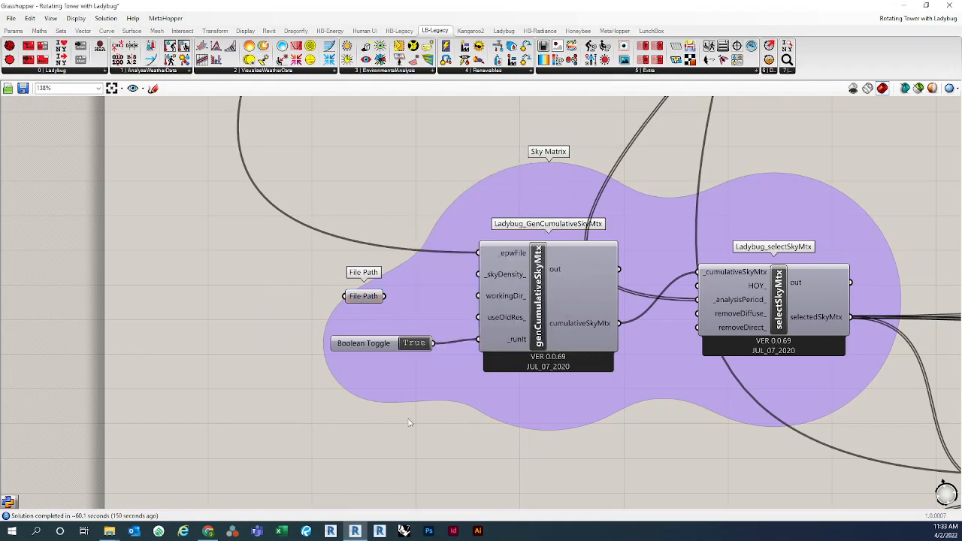
mouse_move(363, 299)
drag(385, 296, 443, 306)
Switch to Chrome, review the Ladybug & Honeybee Troubleshooting folder in the course files, and return to the Grasshopper definition.
click(208, 531)
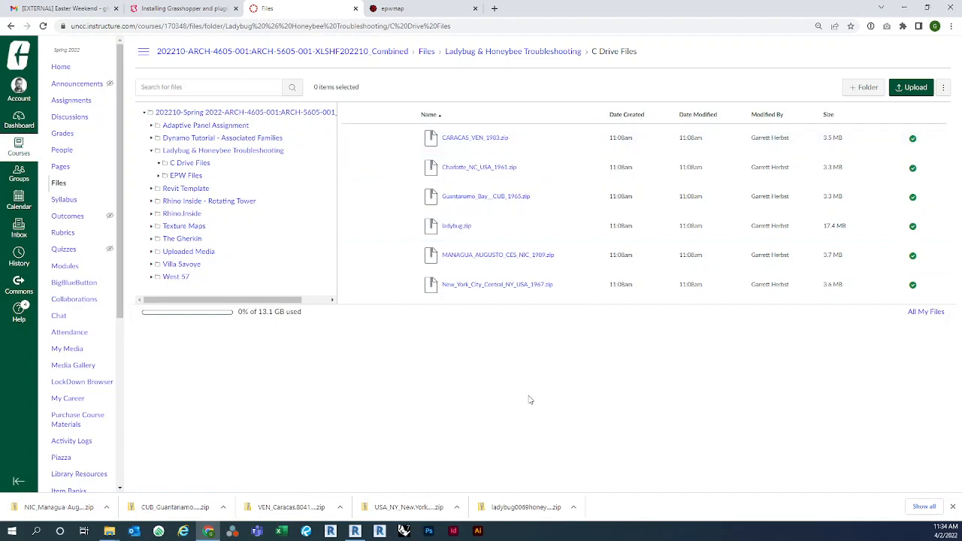
click(547, 53)
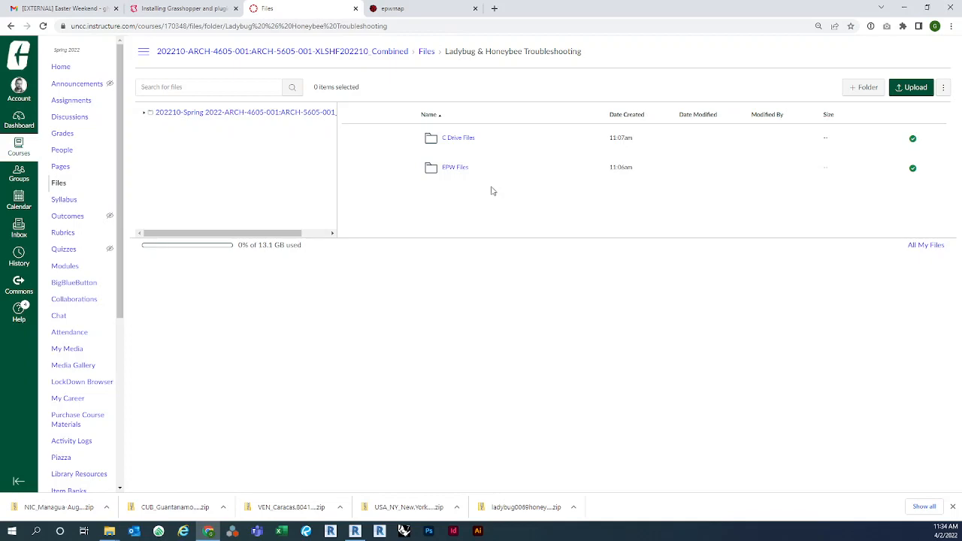
click(904, 7)
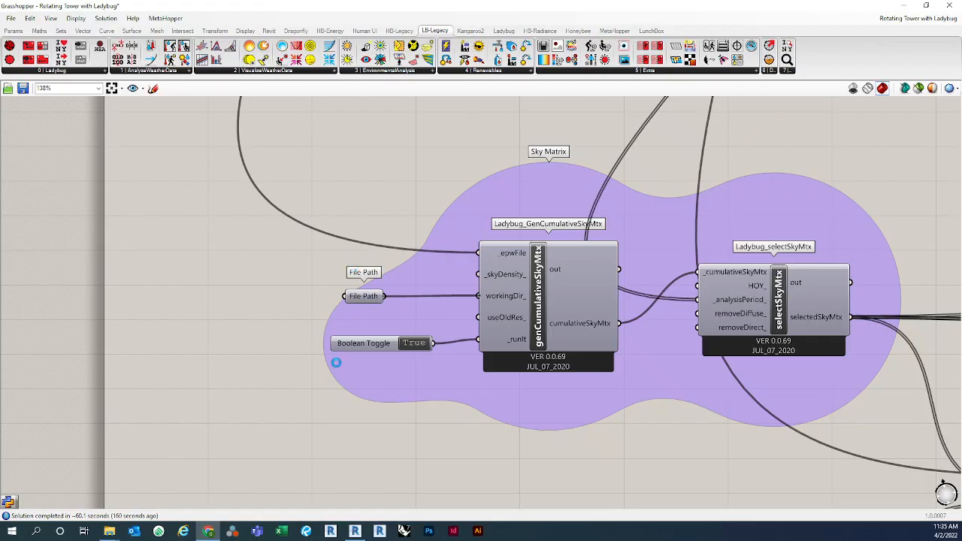